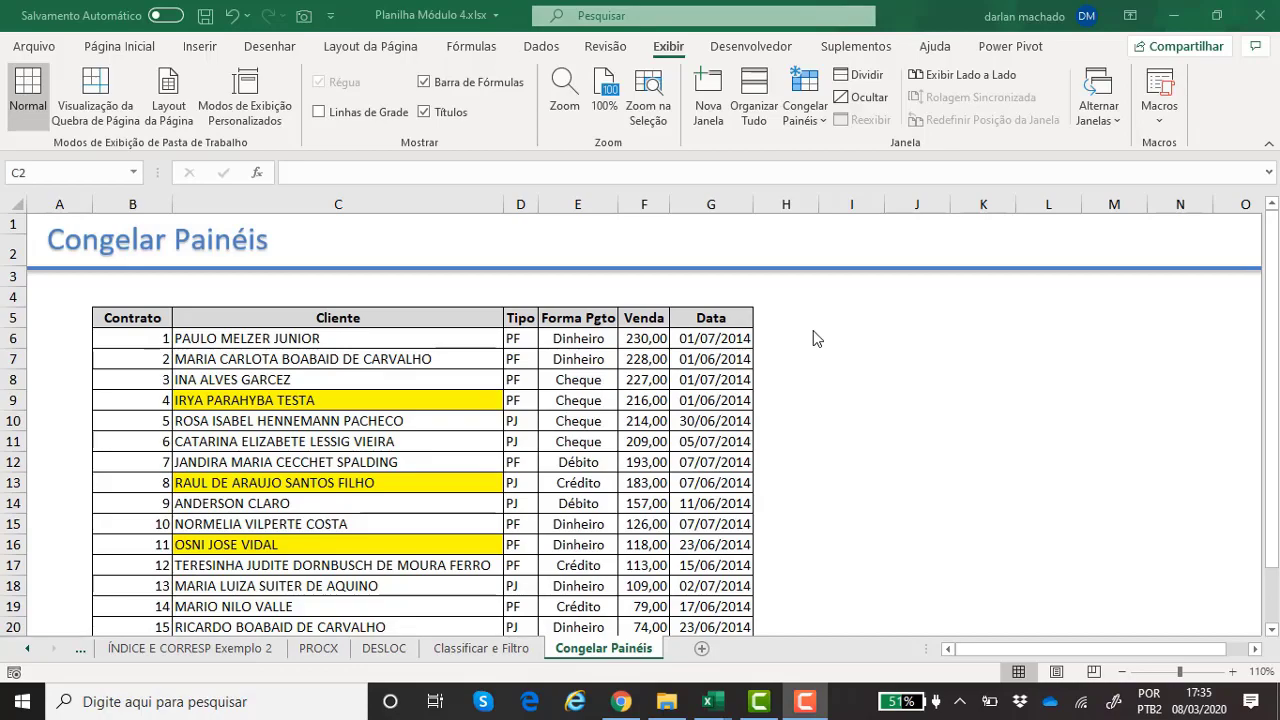
Step: Try selections in the sales table, glance at Congelar Painéis, then select row 6 below the headers
left_click(640, 355)
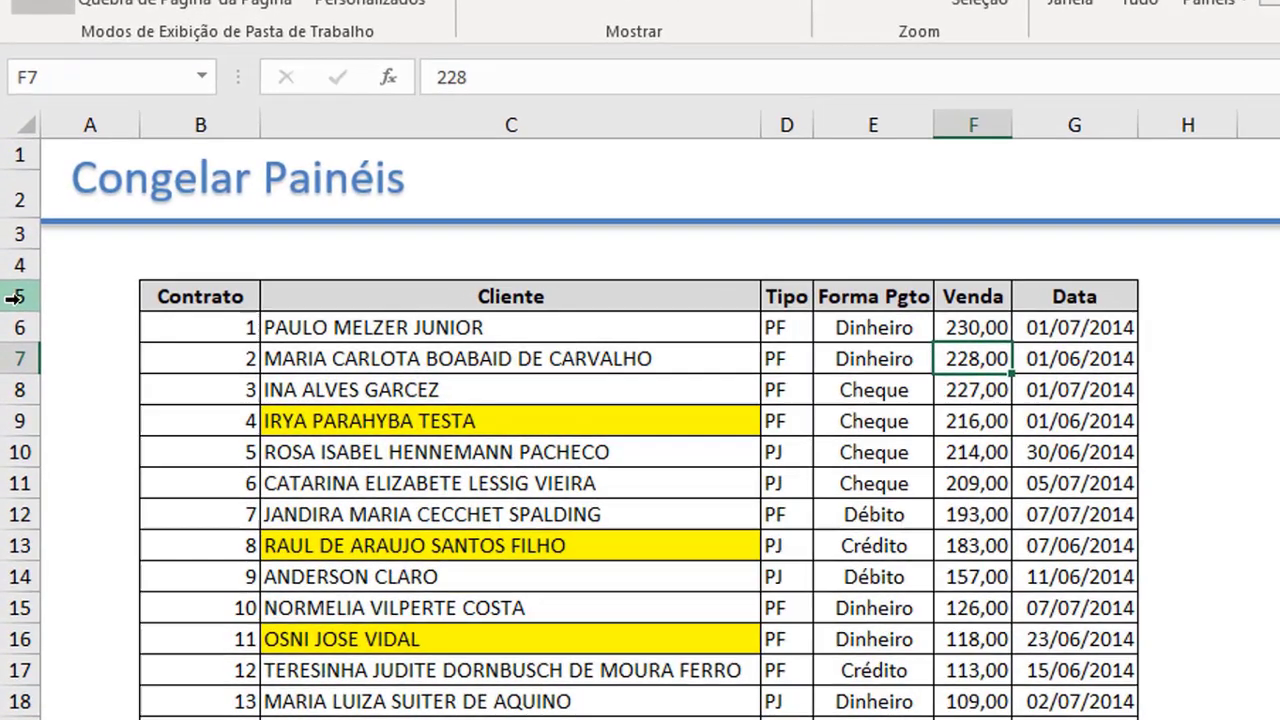
left_click(12, 314)
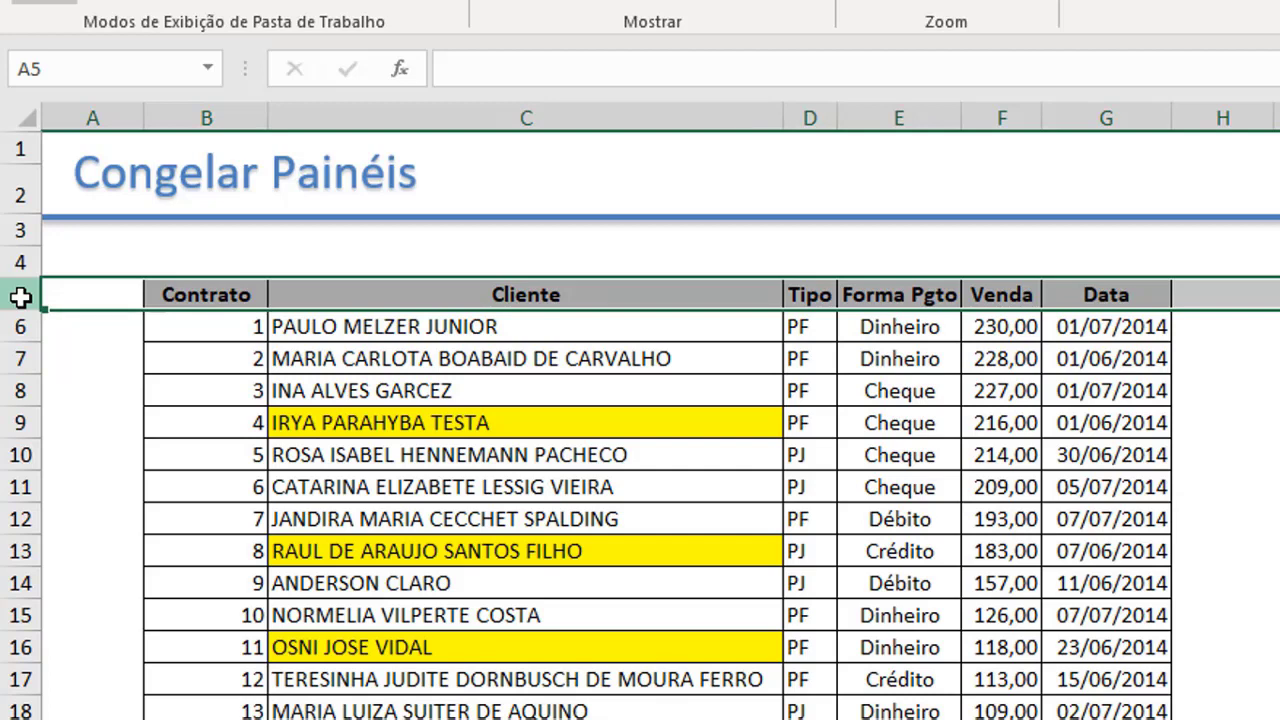
left_click(286, 328)
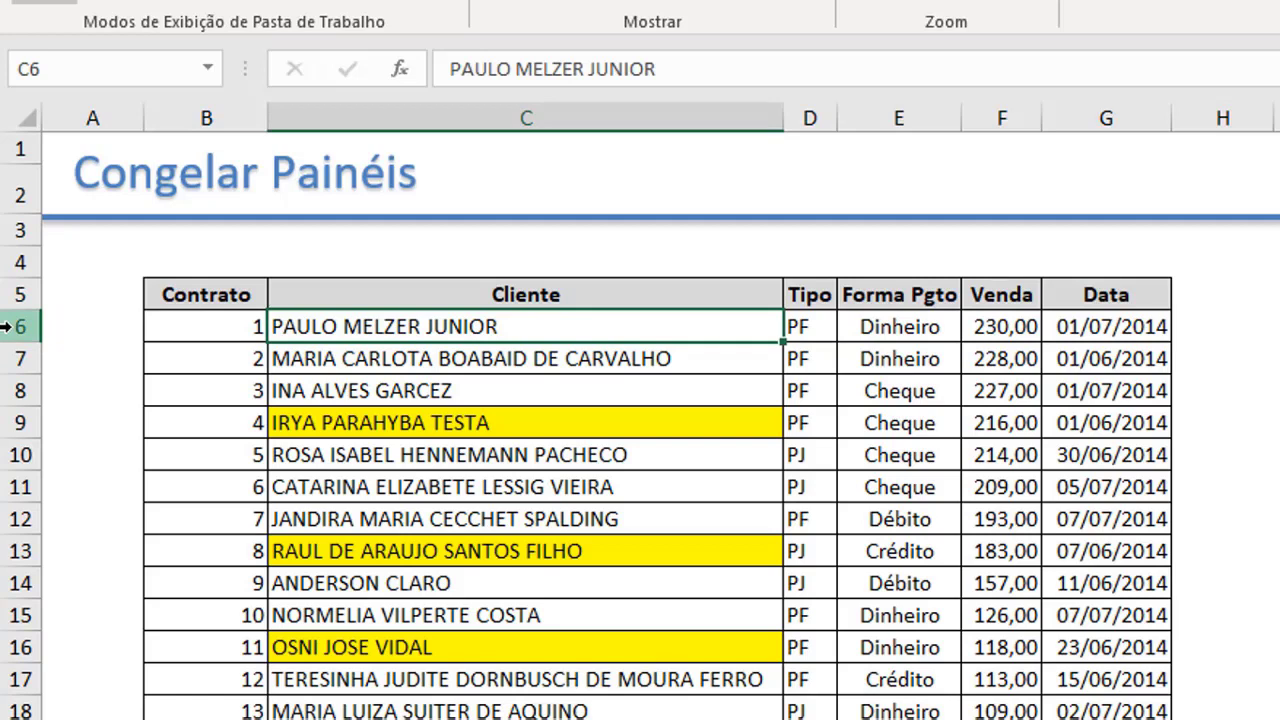
left_click(8, 326)
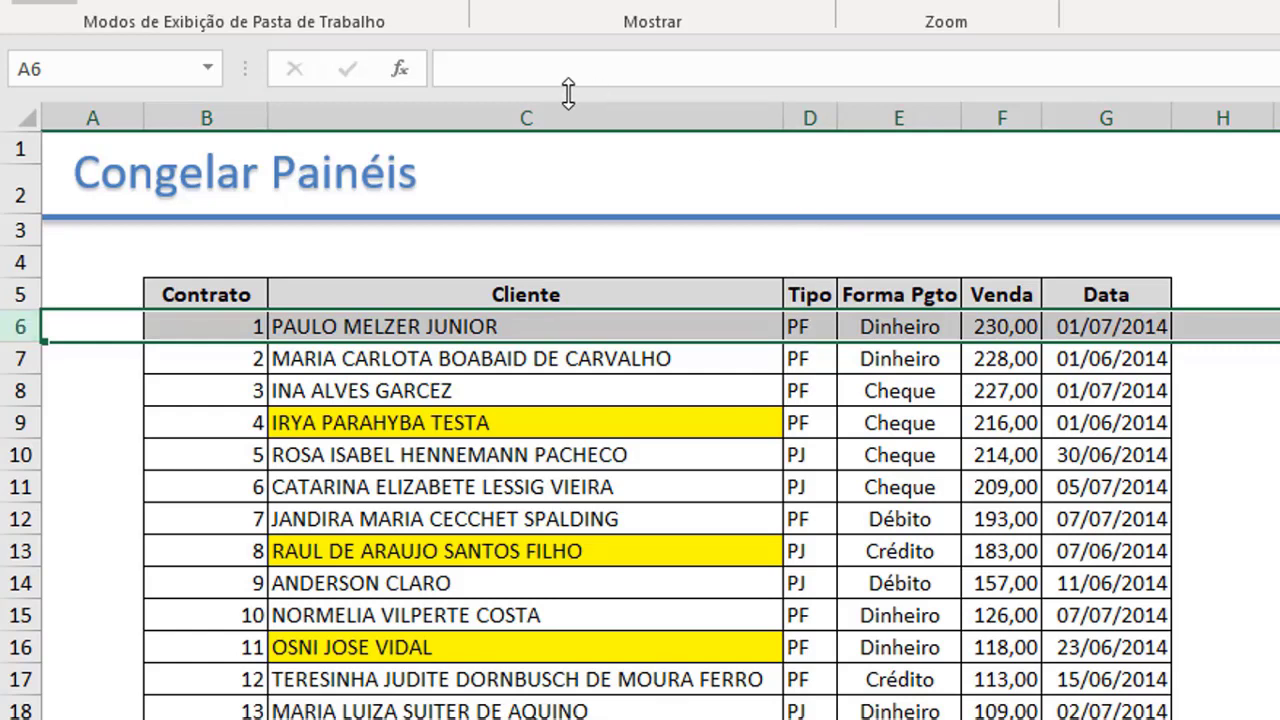
left_click(411, 116)
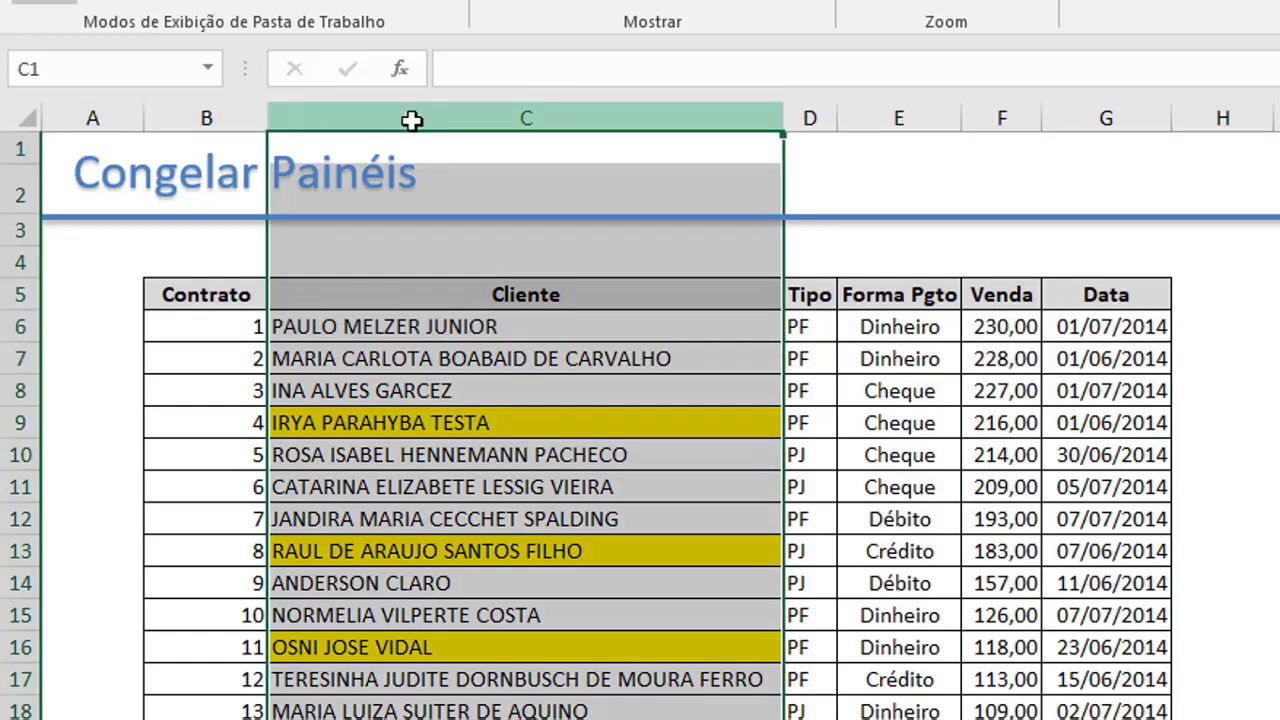
left_click(810, 118)
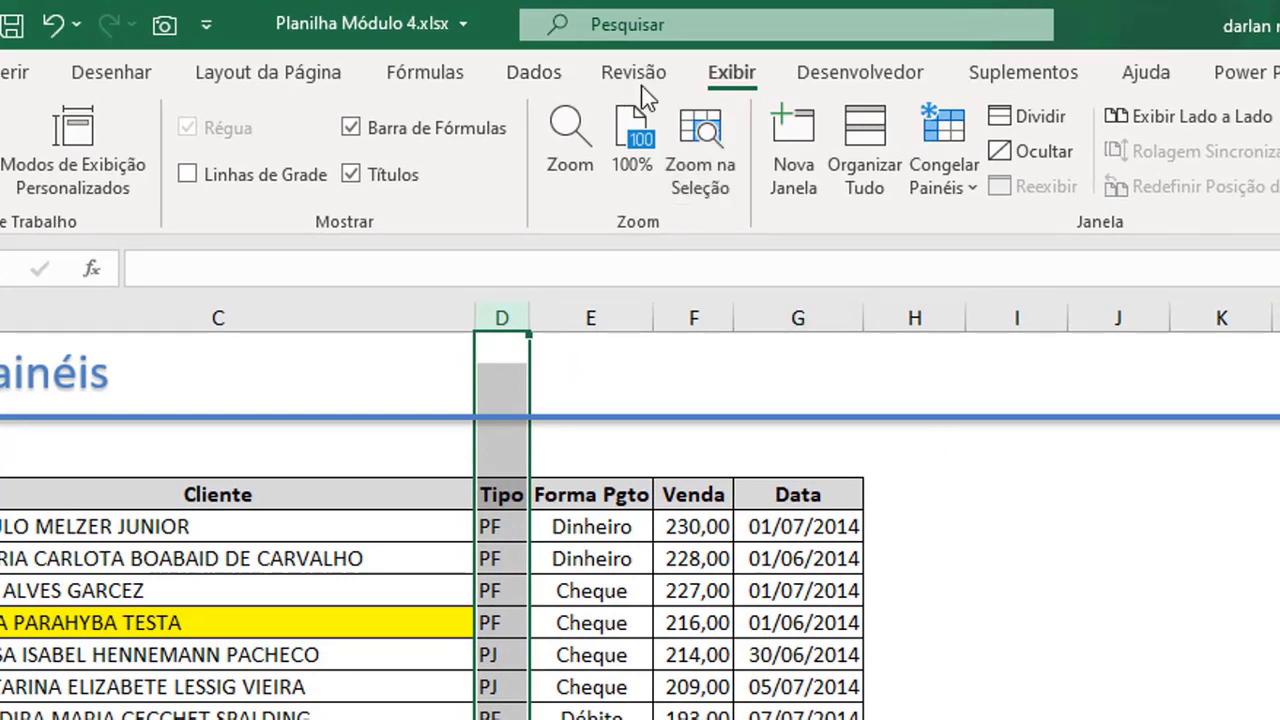
left_click(965, 193)
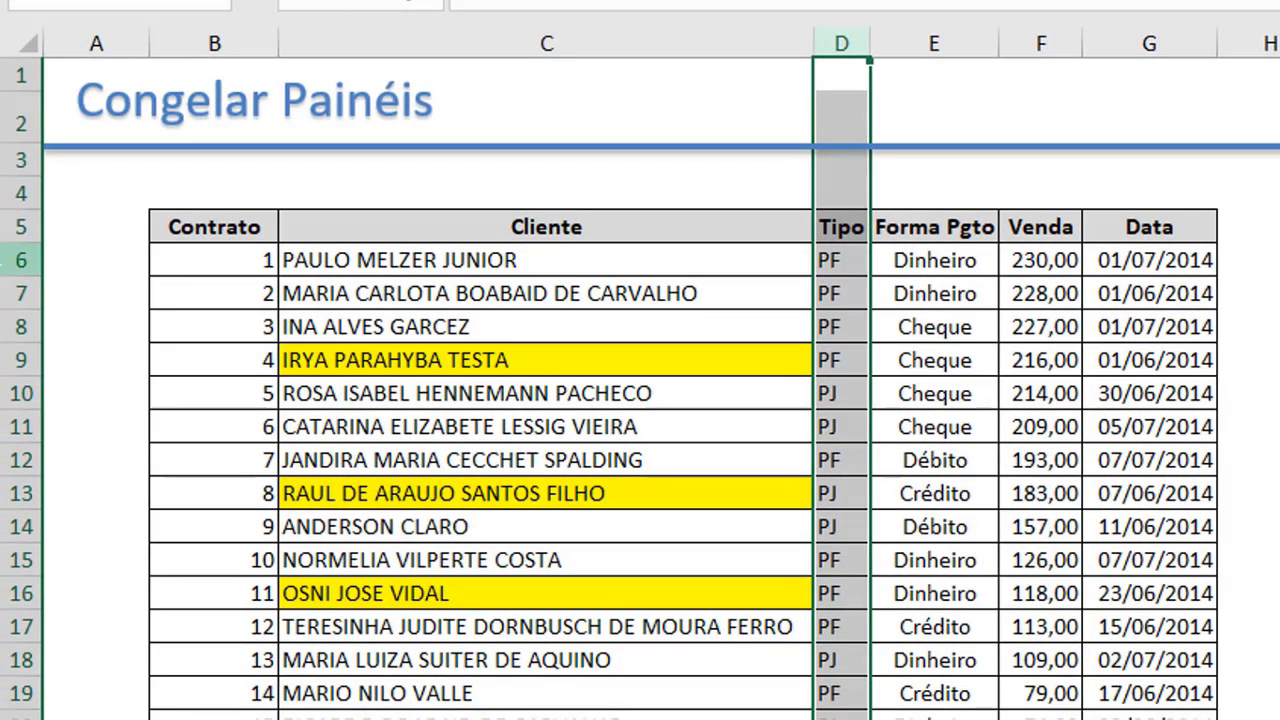
left_click(12, 261)
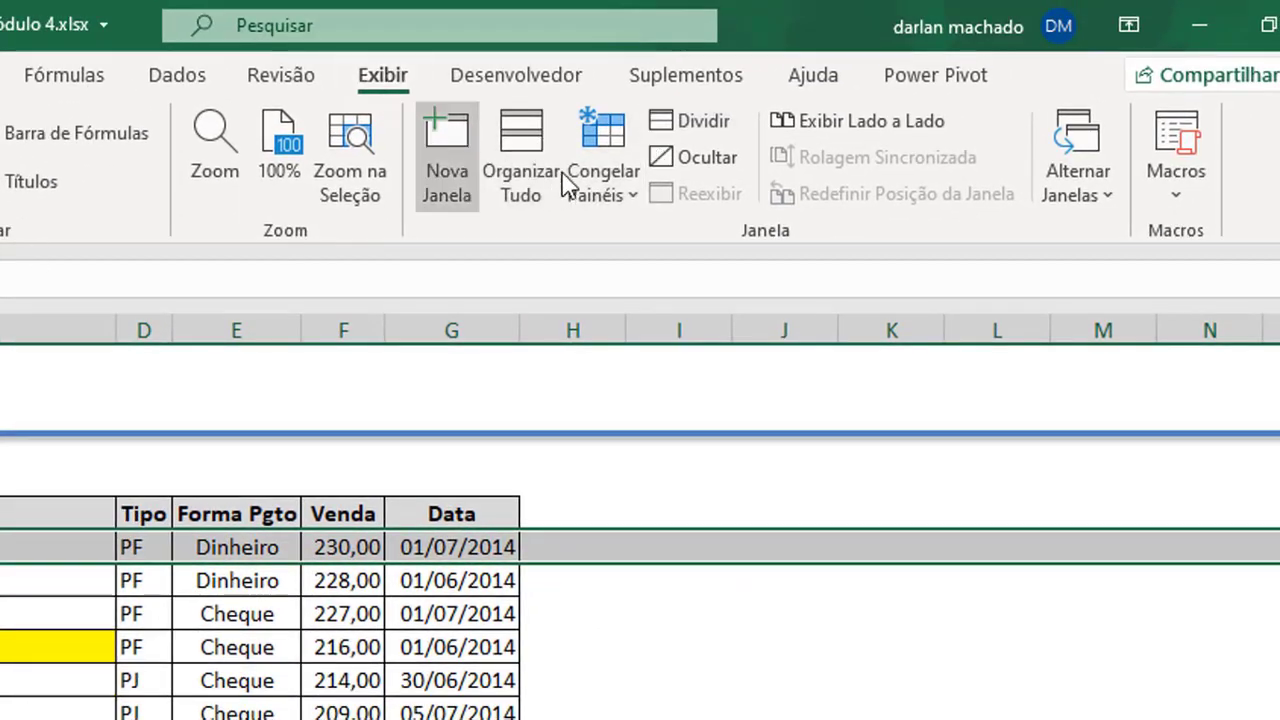
Step: Freeze everything above row 6, then arrow down the list and back to confirm headers stay visible
left_click(615, 210)
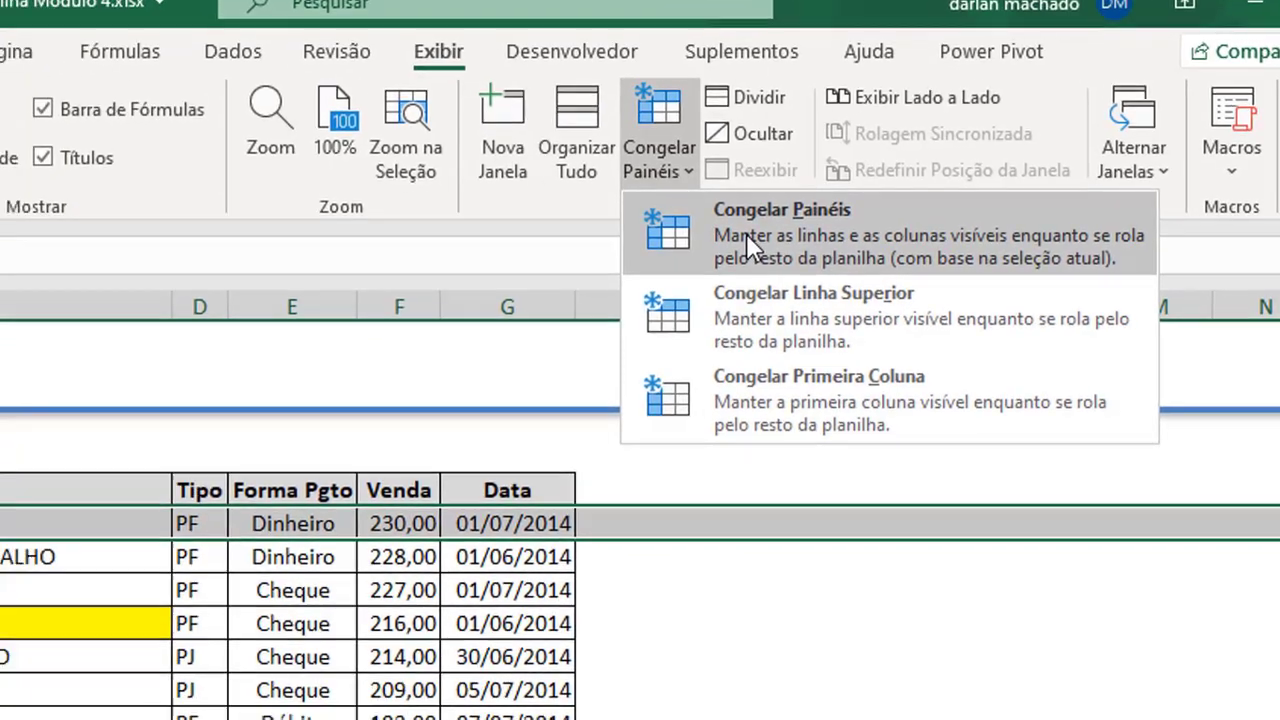
left_click(690, 256)
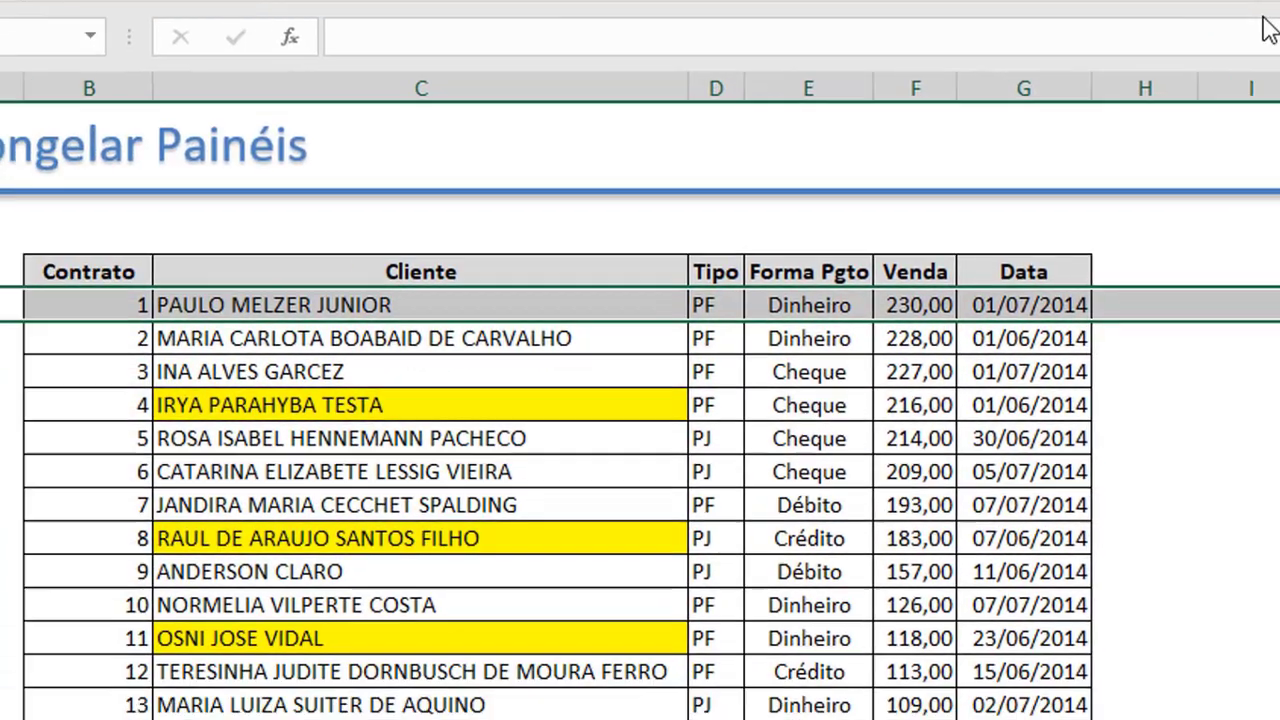
left_click(862, 255)
key("Down")
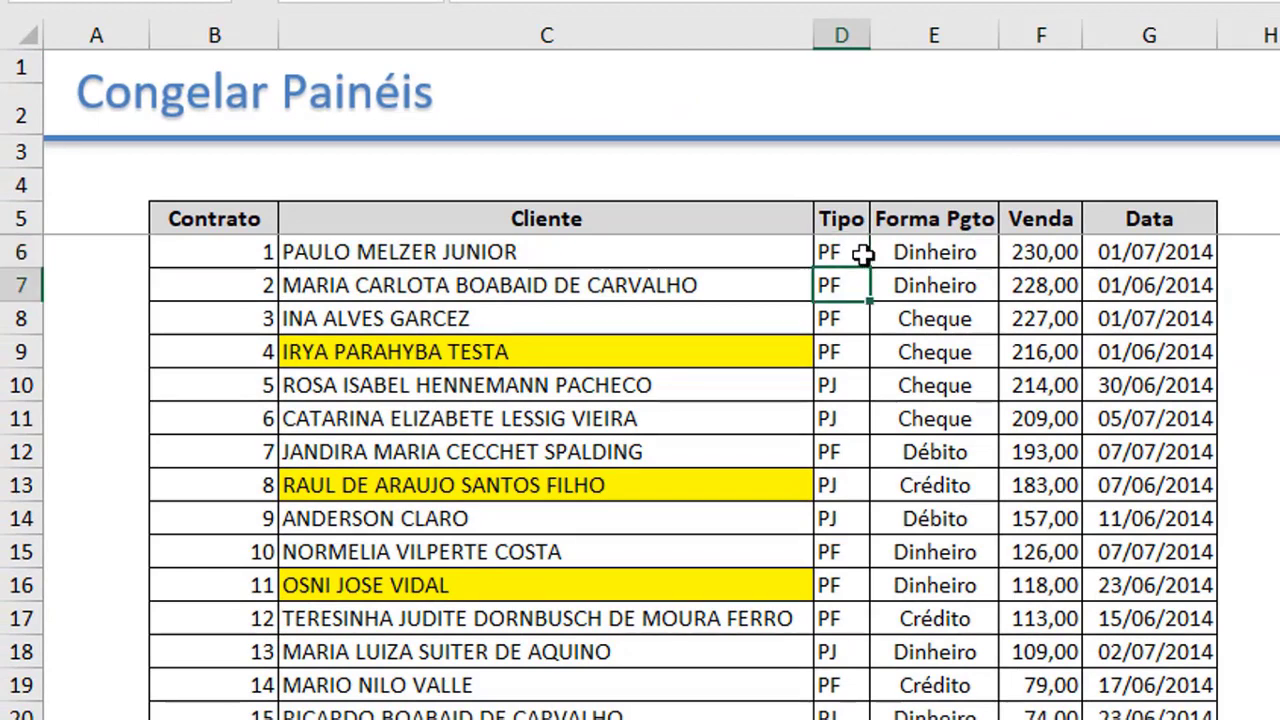
key("Down")
key("Down")
key("Down")
key("Down")
key("Down")
key("Down")
key("Down")
key("Down")
key("Down")
key("Down")
key("Down")
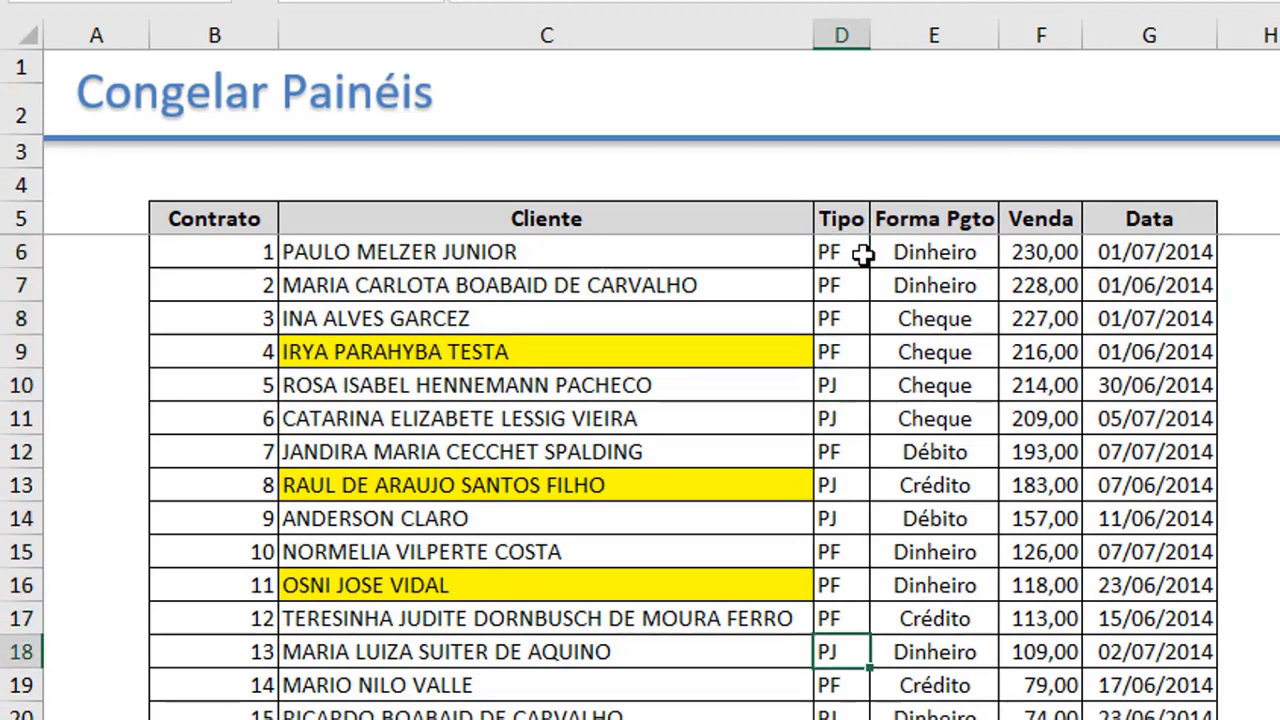
key("Down")
key("Down")
key("Down")
key("Down")
key("Down")
key("Down")
key("Down")
key("Down")
key("Down")
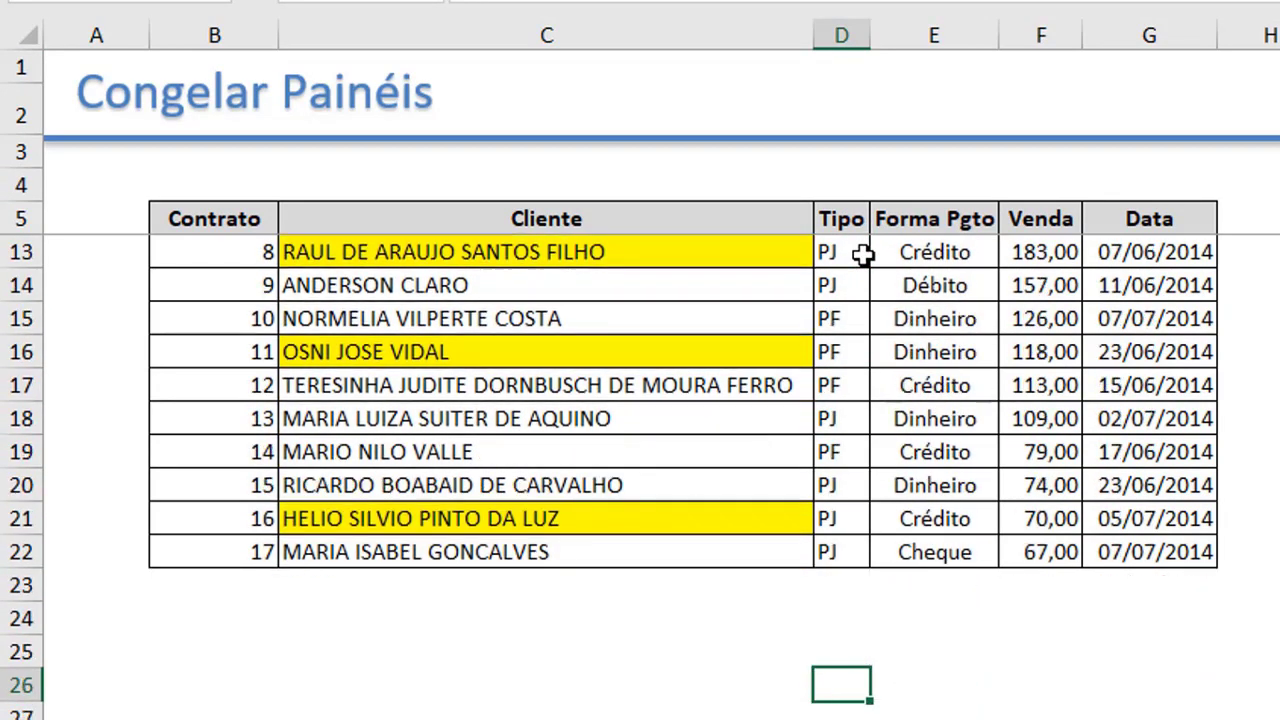
key("Down")
key("Down")
key("Down")
key("Down")
key("Down")
scroll(862, 255, "down", 1)
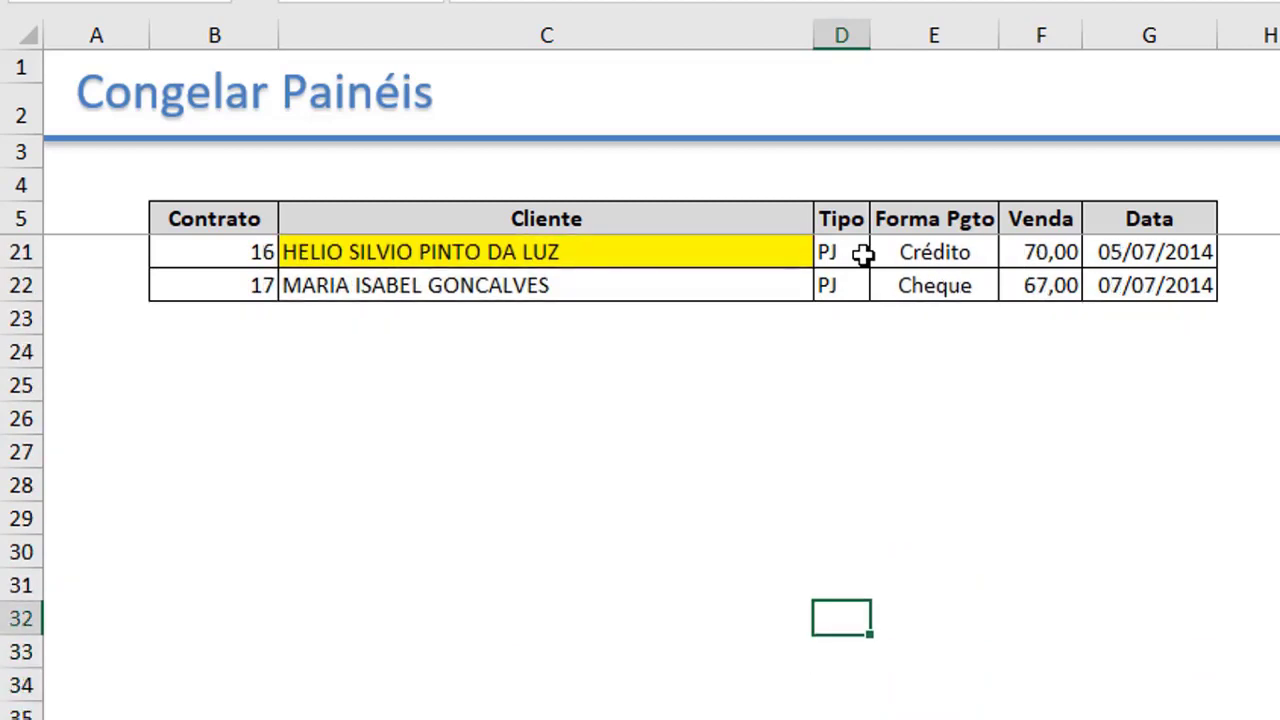
key("Up")
key("Up")
key("Up")
key("Up")
key("Up")
key("Up")
key("Up")
key("Up")
key("Up")
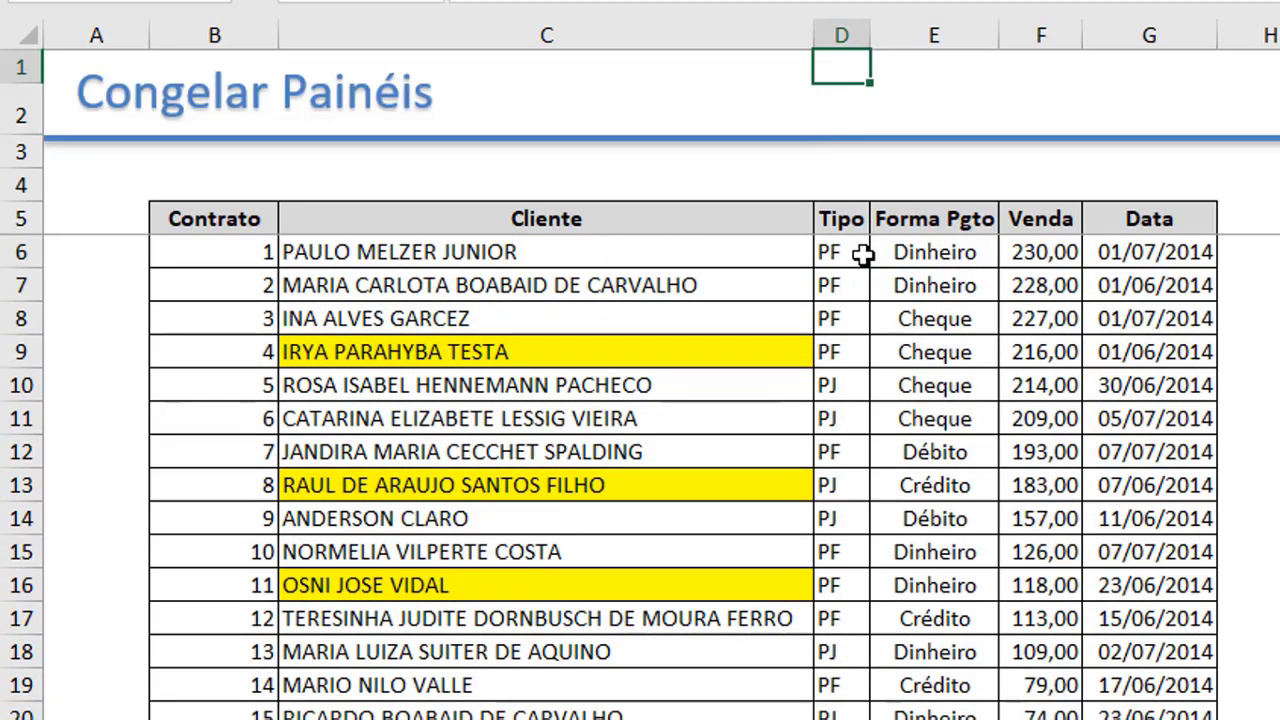
key("Down")
key("Down")
key("Down")
key("Down")
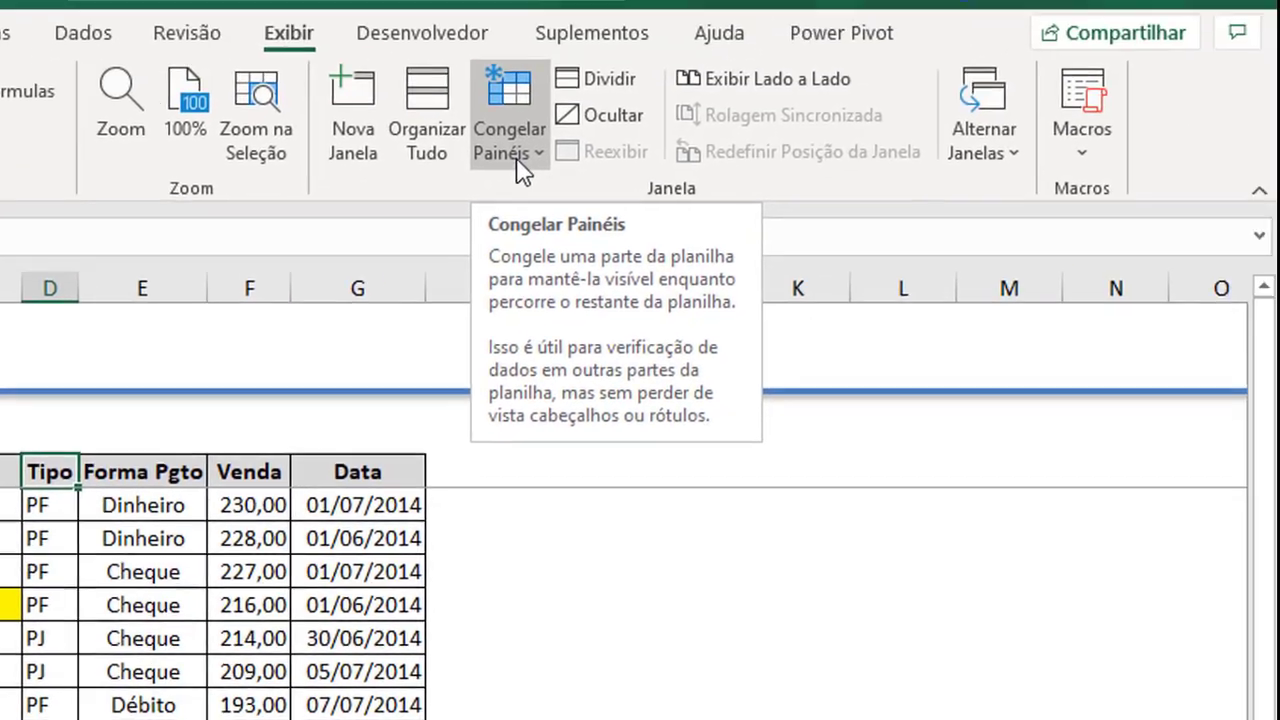
left_click(493, 181)
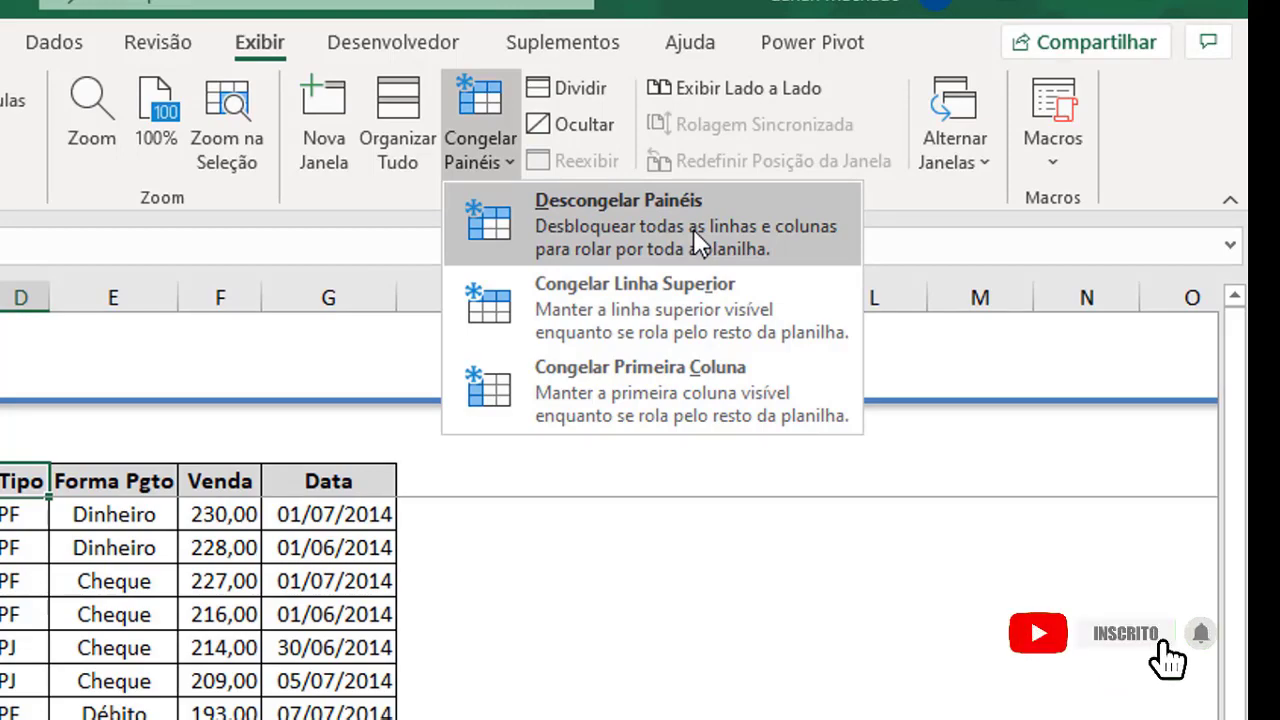
Step: Unfreeze the rows and select column D (Tipo) as the first scrolling column
left_click(693, 229)
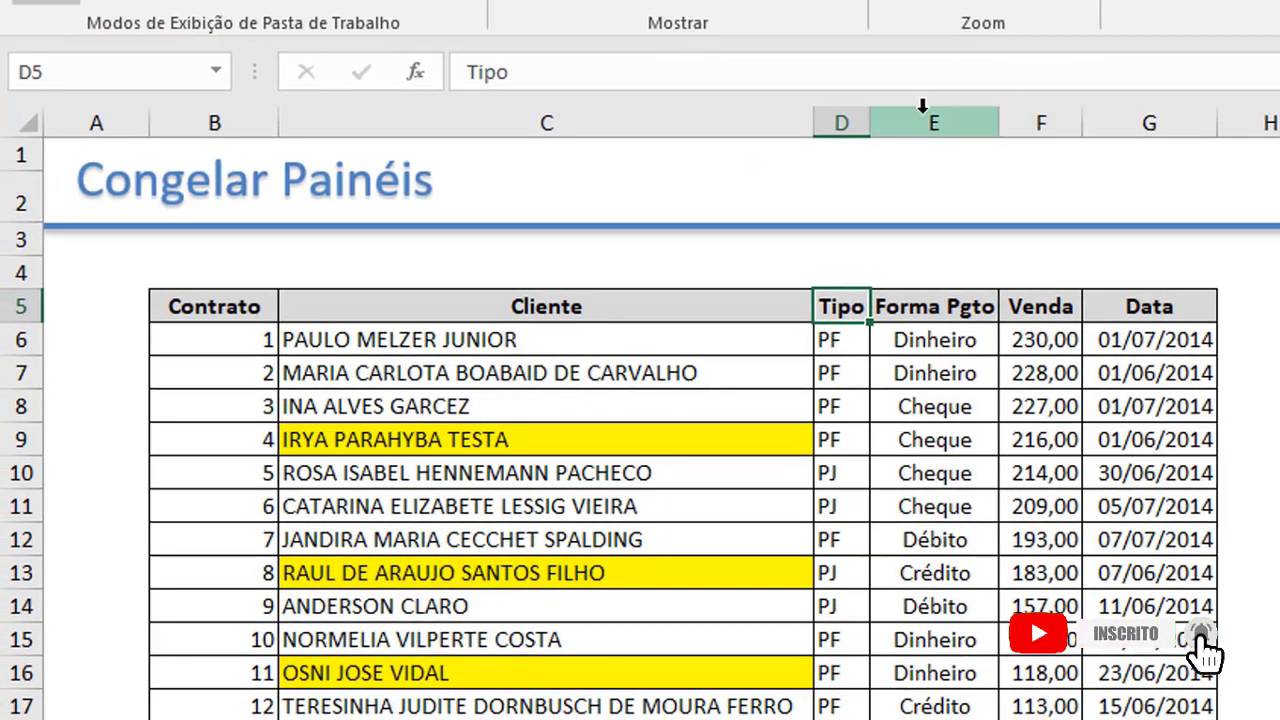
left_click(840, 120)
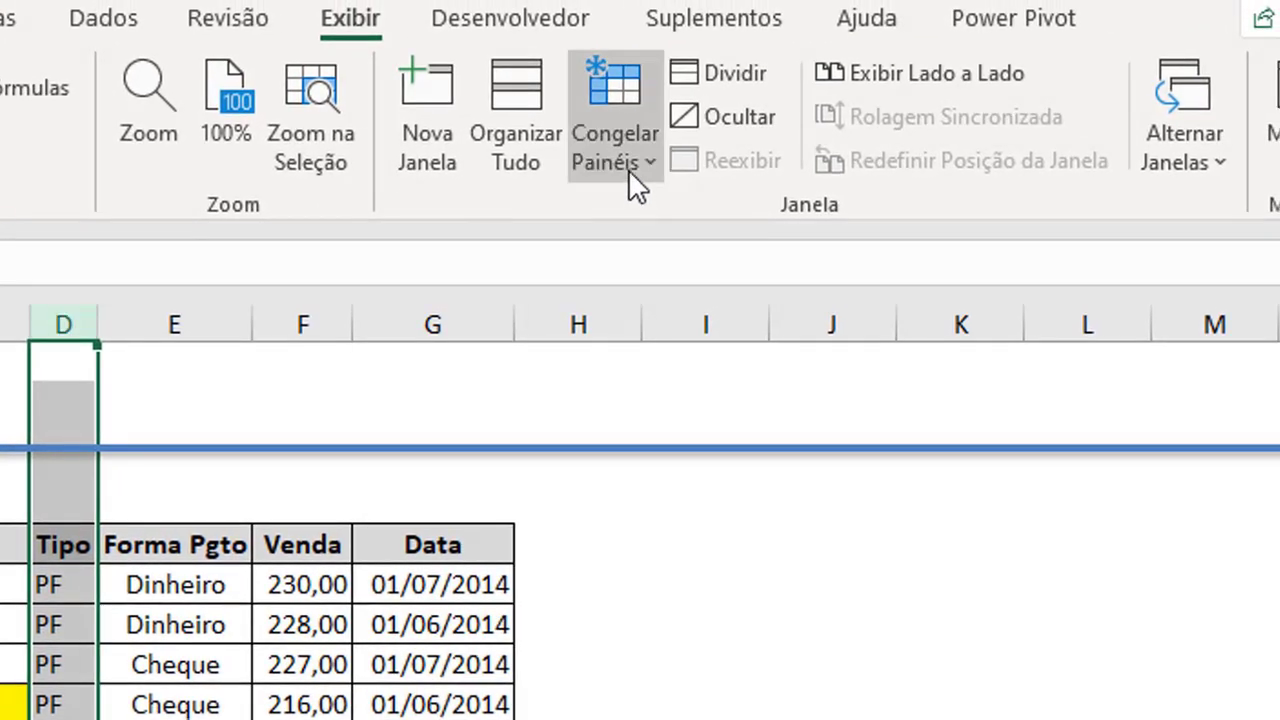
left_click(632, 184)
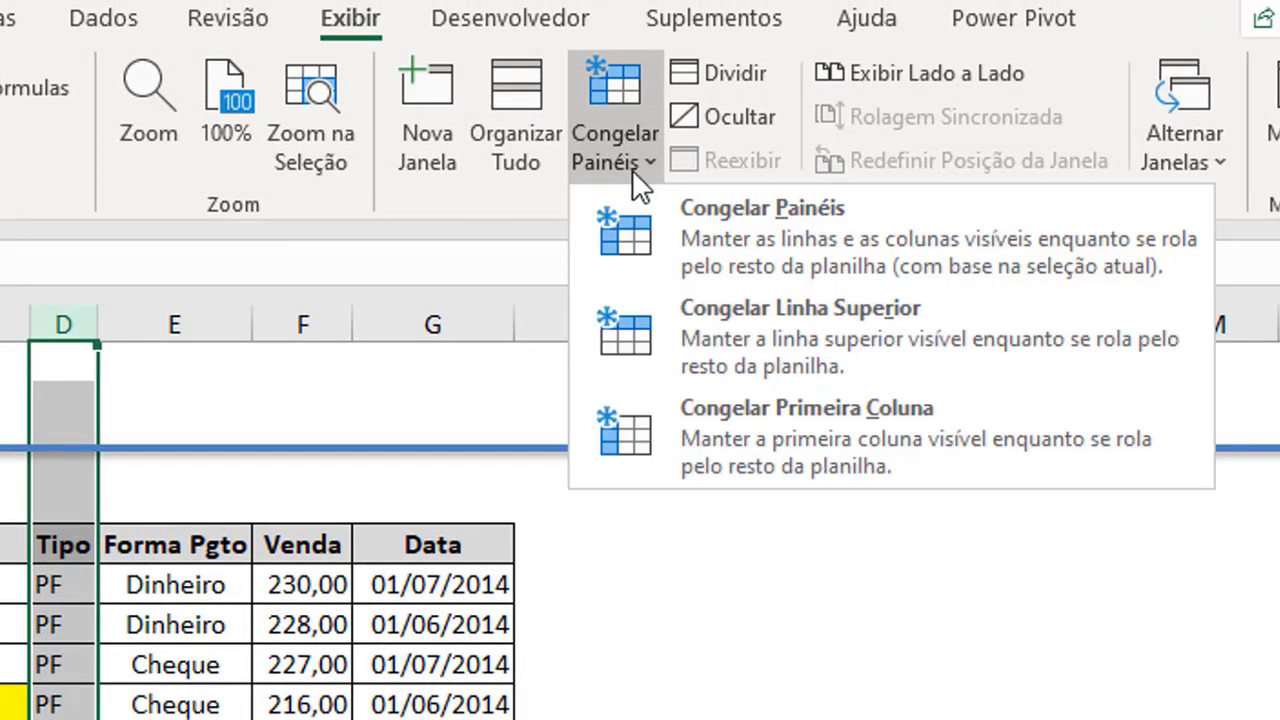
Step: Freeze columns A–C, then arrow right and back along row 8 to test them
left_click(885, 247)
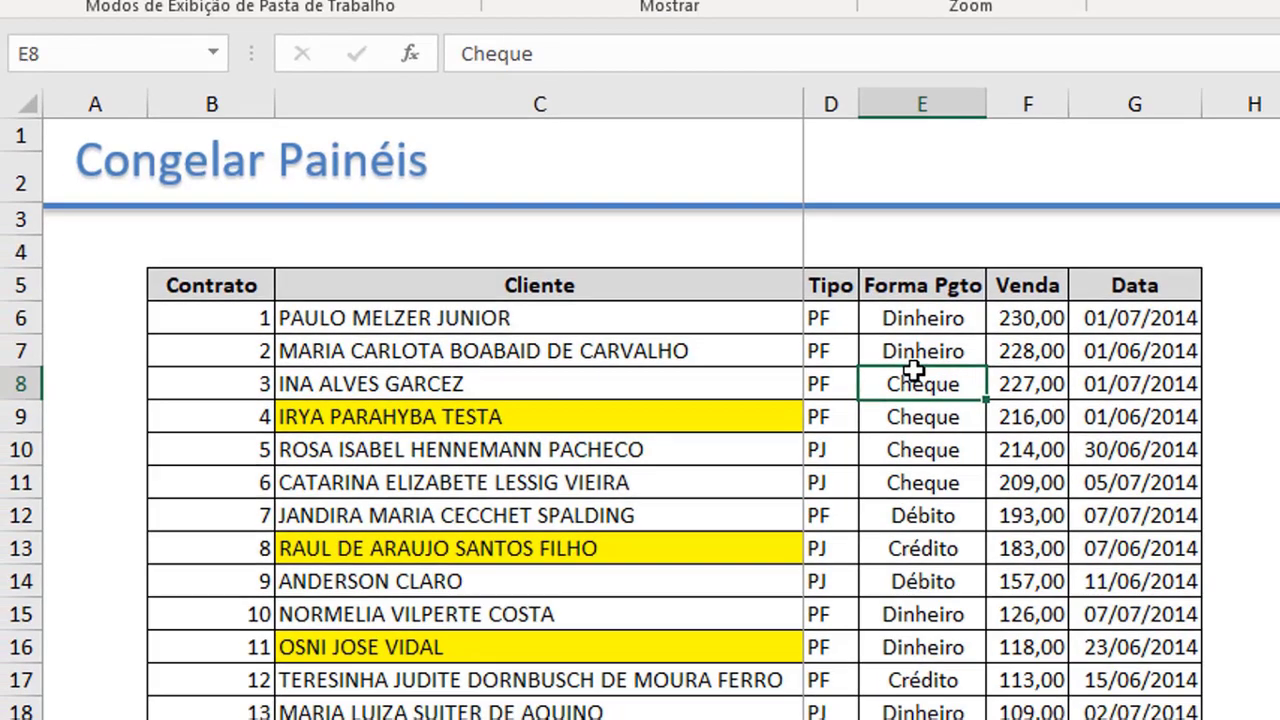
key("Right")
key("Right")
key("Right")
key("Right")
key("Right")
key("Right")
key("Right")
key("Right")
key("Right")
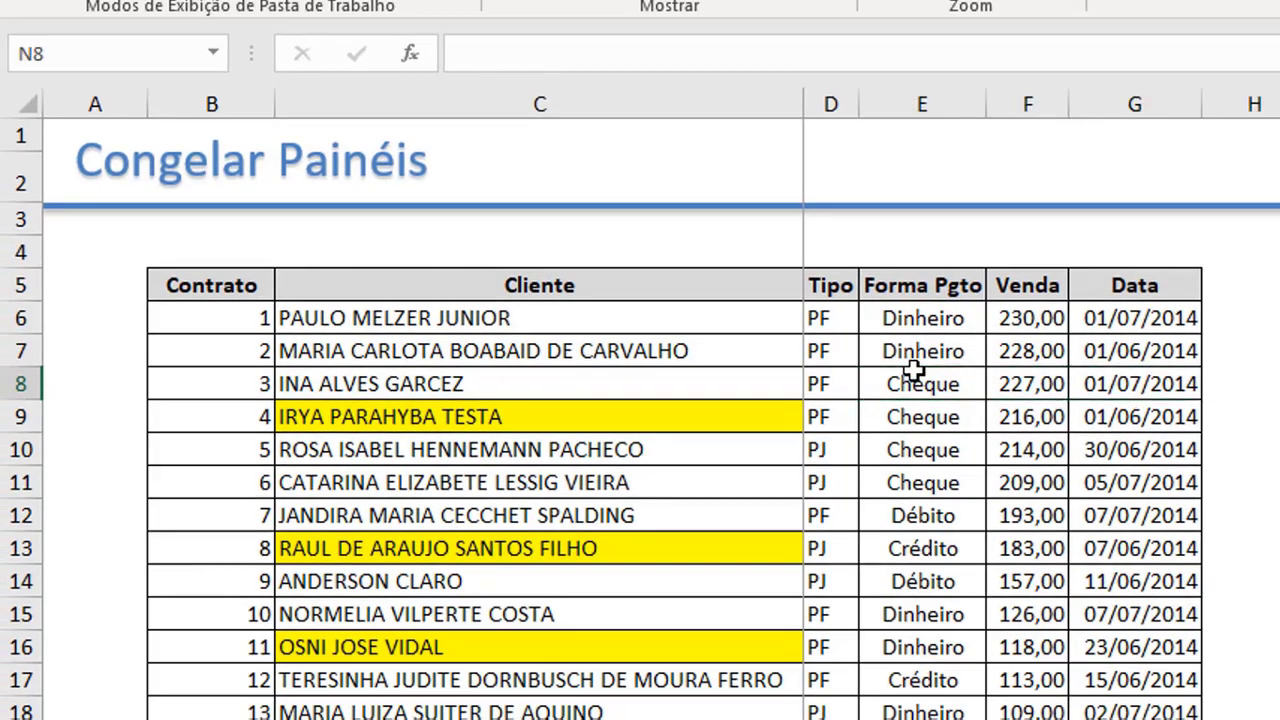
key("Right")
key("Right")
key("Right")
key("Right")
key("Left")
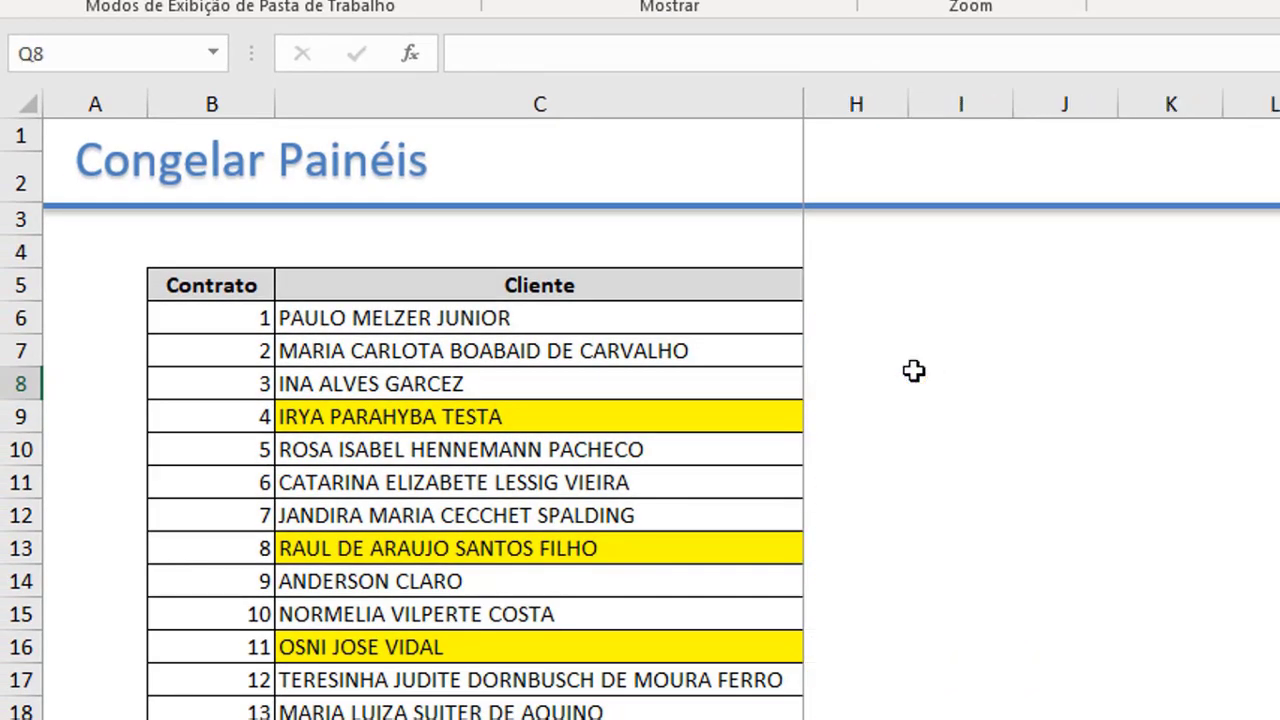
key("Left")
key("Home")
Step: Move back and forth along row 8 to its start, confirming Contrato and Cliente stay fixed
key("Left")
key("Left")
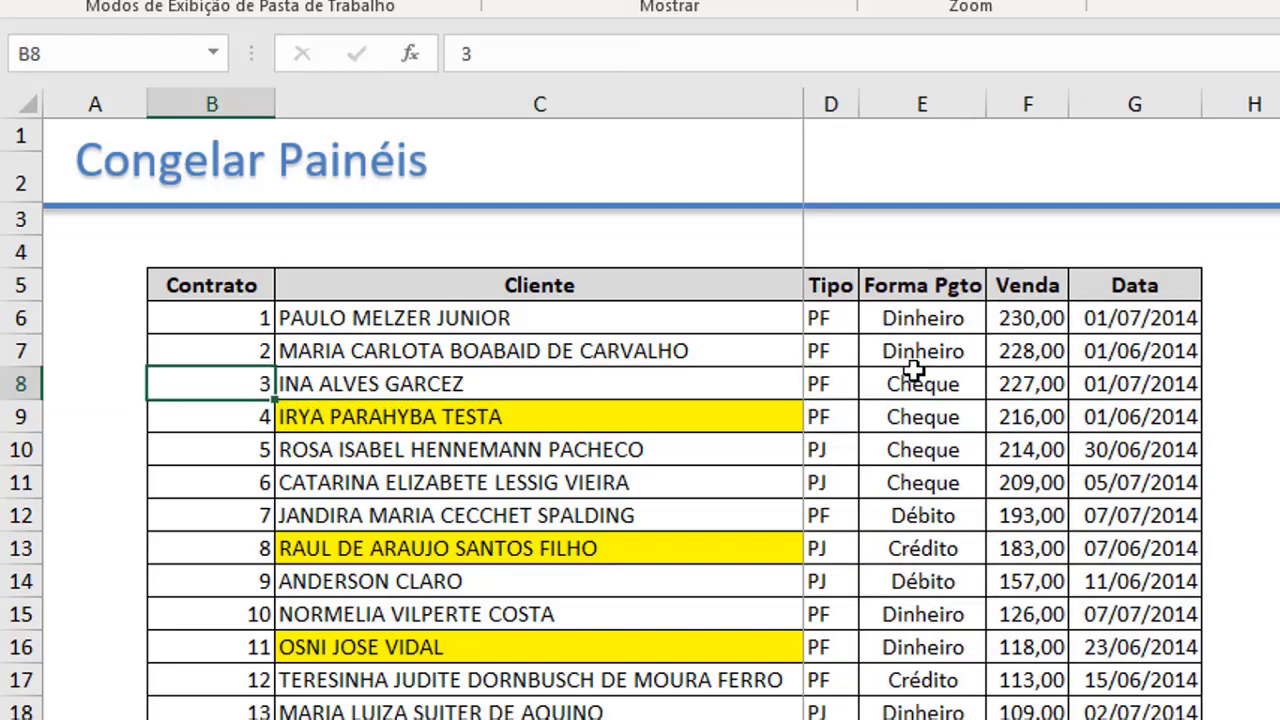
key("Right")
key("Right")
key("Right")
key("Right")
key("Right")
key("Right")
key("Right")
key("Right")
key("Left")
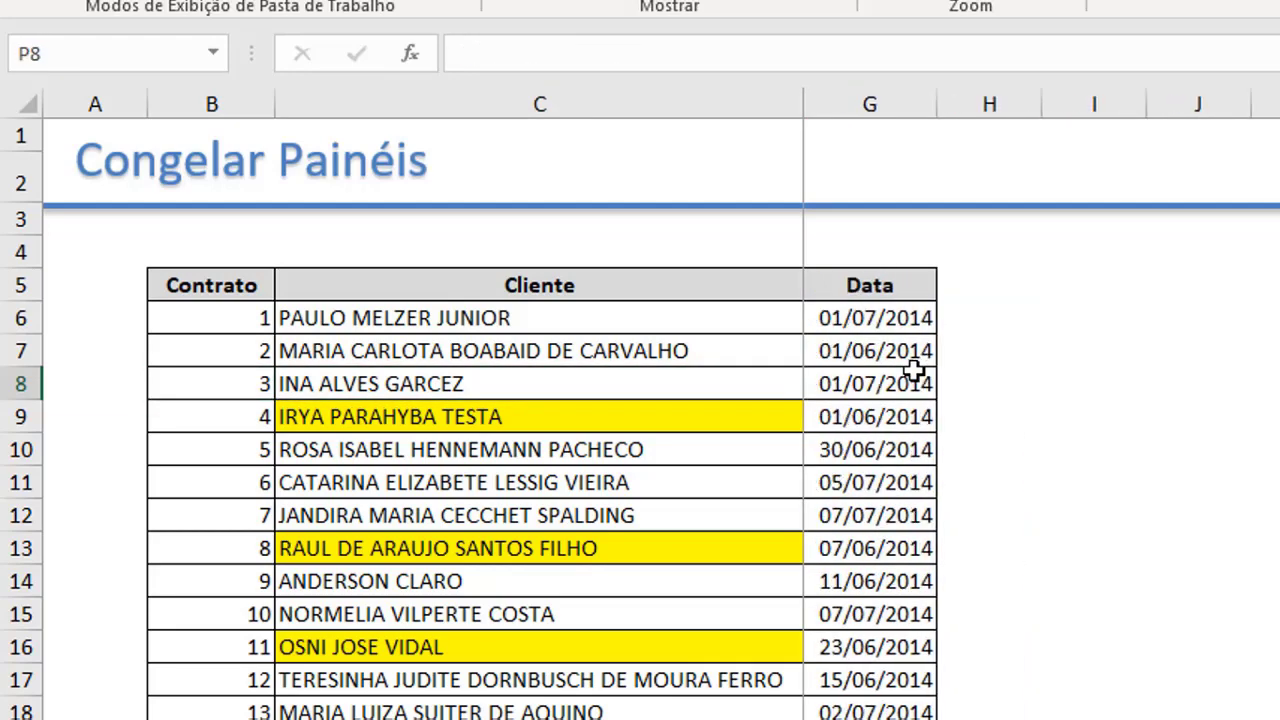
key("Left")
key("Left")
key("Left")
key("Home")
key("Left")
key("Left")
key("Left")
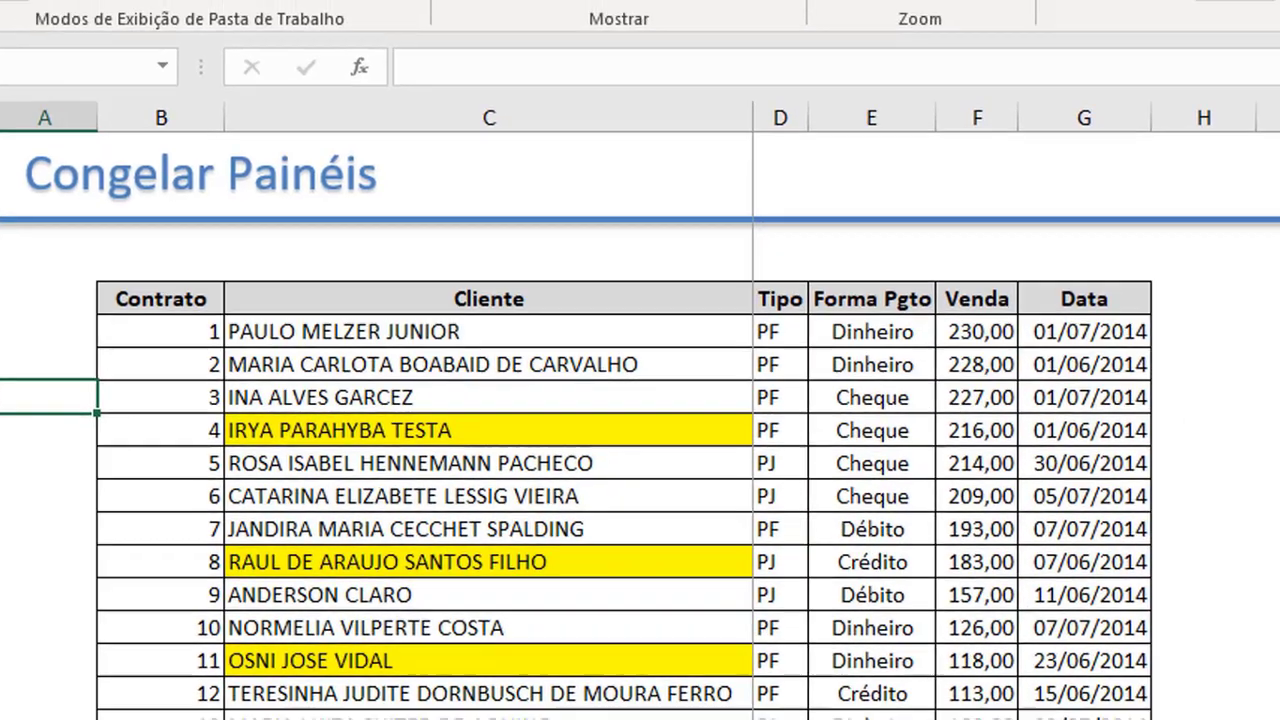
left_click(652, 115)
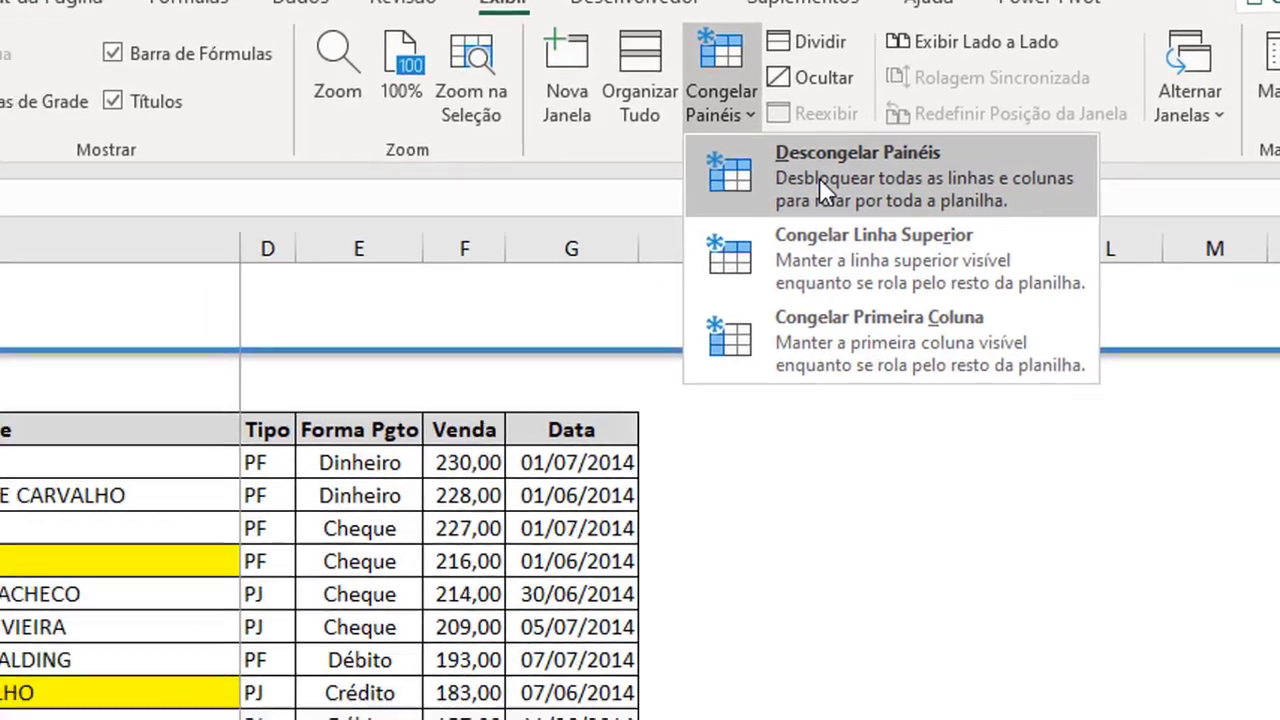
Step: Unfreeze all panes and give cell D6, the first Tipo value, a red fill
left_click(750, 203)
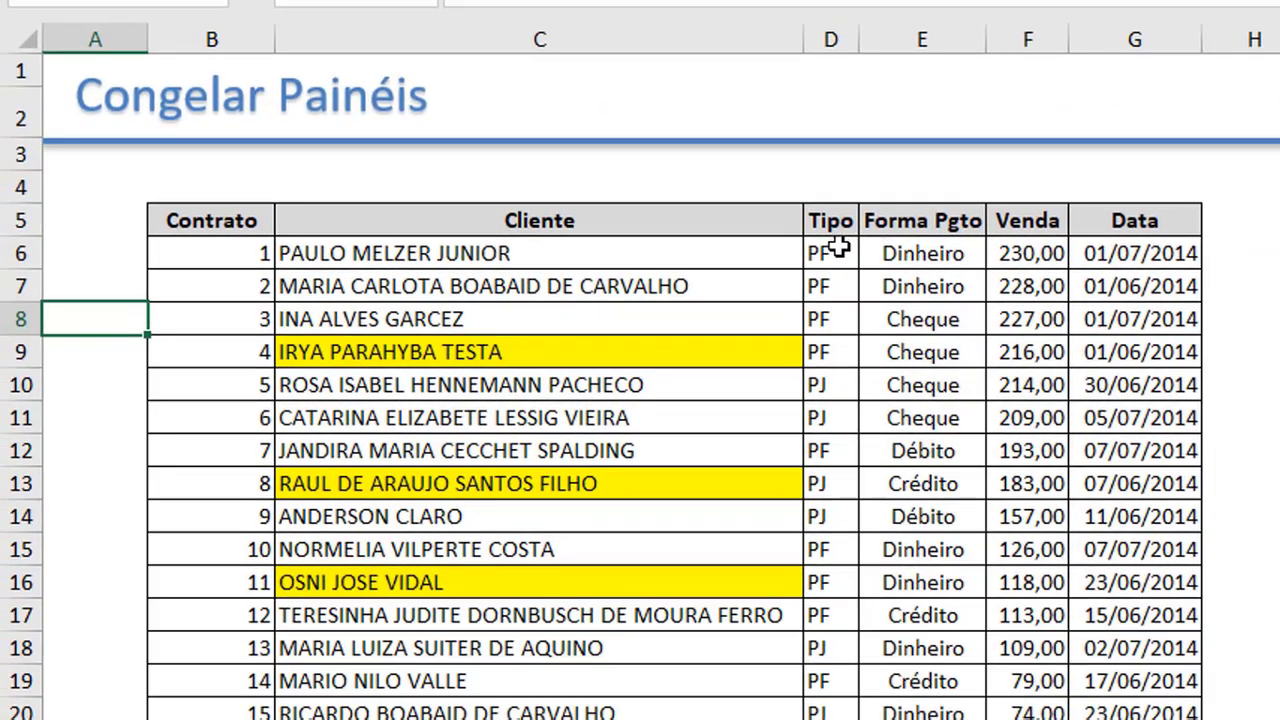
left_click(838, 248)
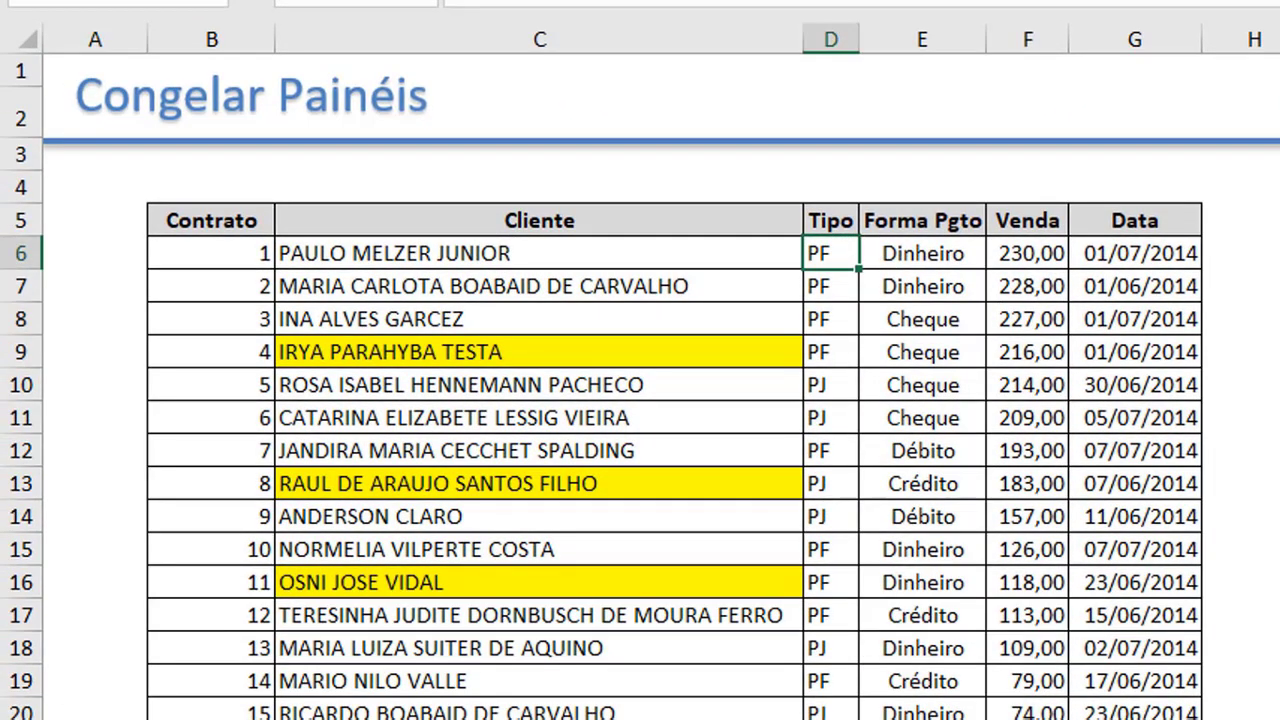
left_click(430, 2)
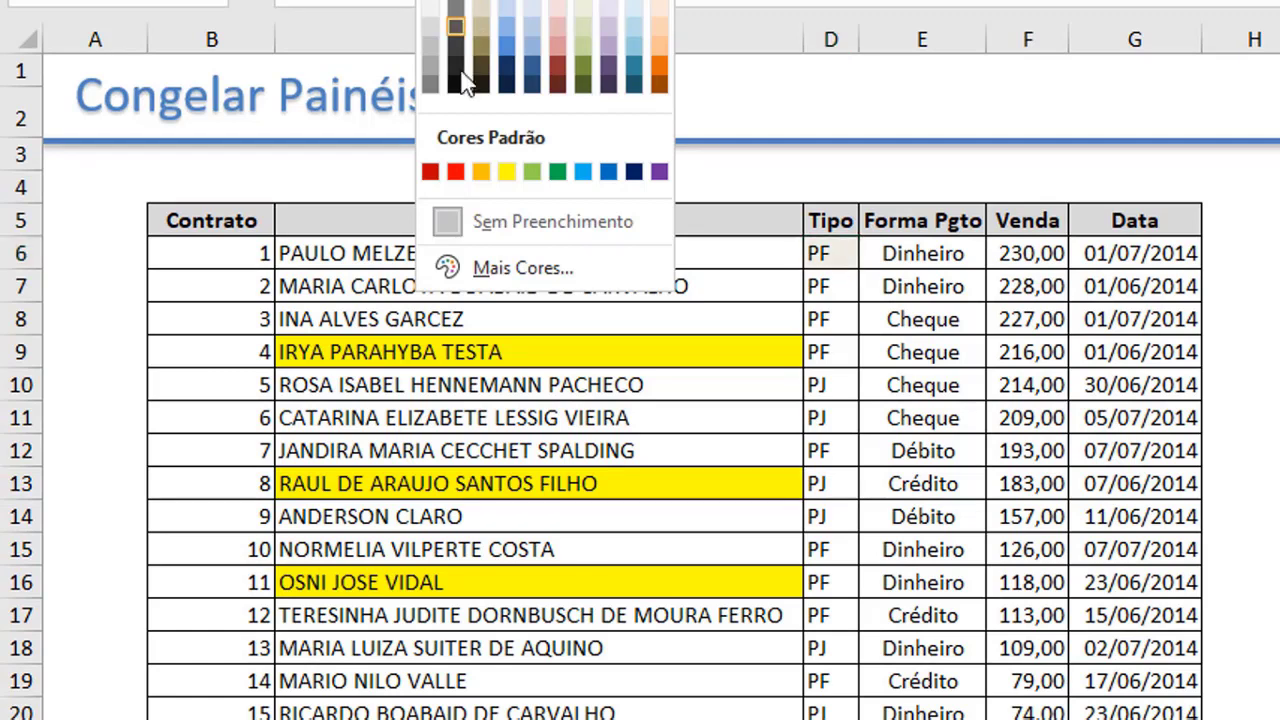
left_click(456, 174)
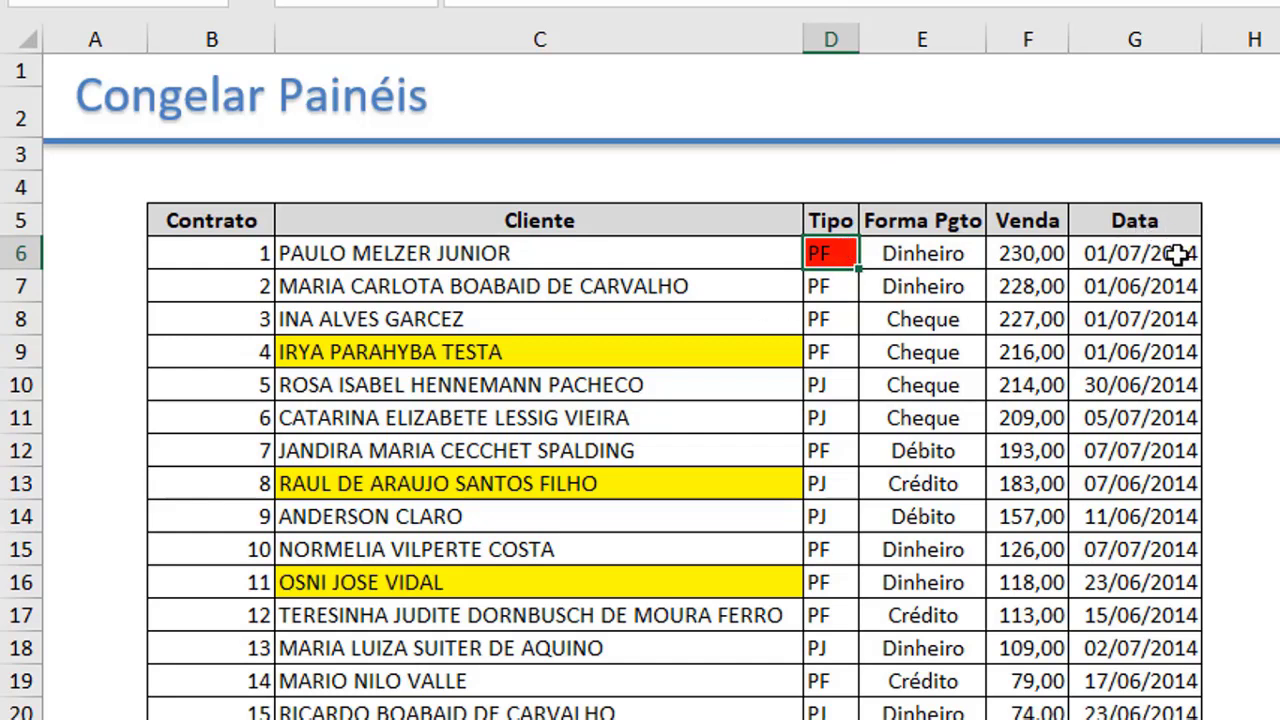
left_click(1155, 253)
left_click_drag(1155, 253, 20, 253)
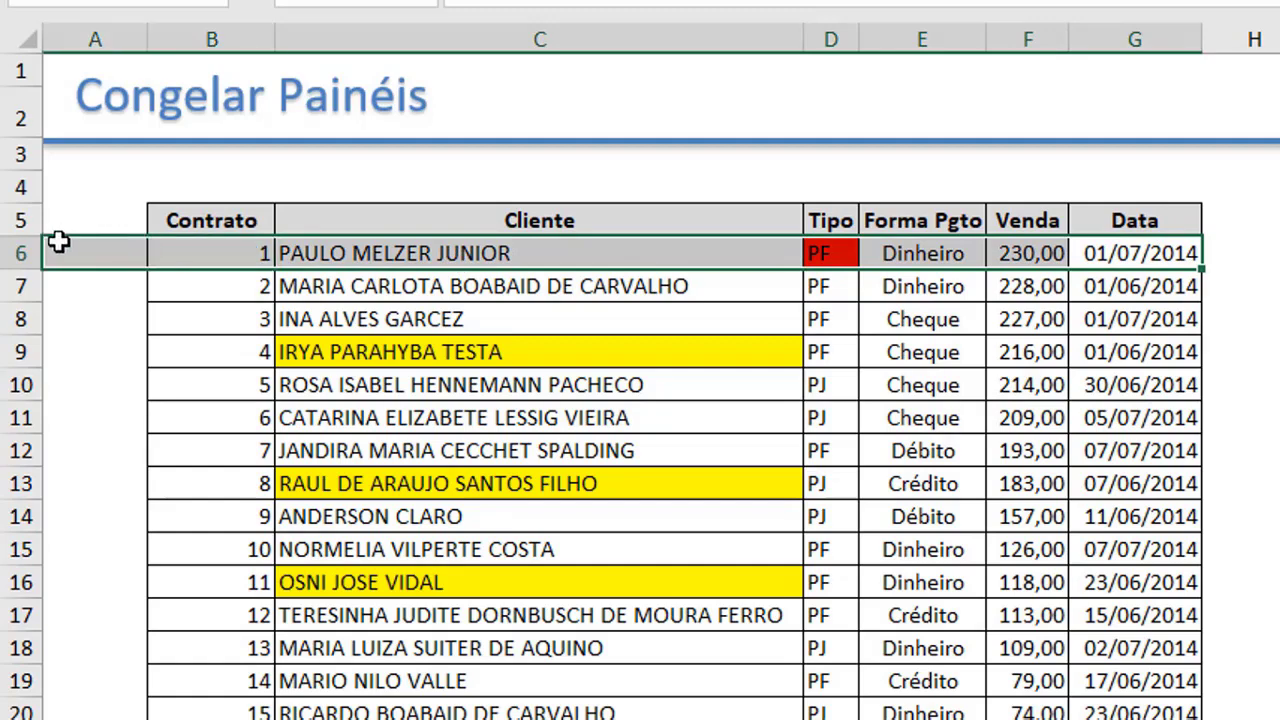
left_click(95, 220)
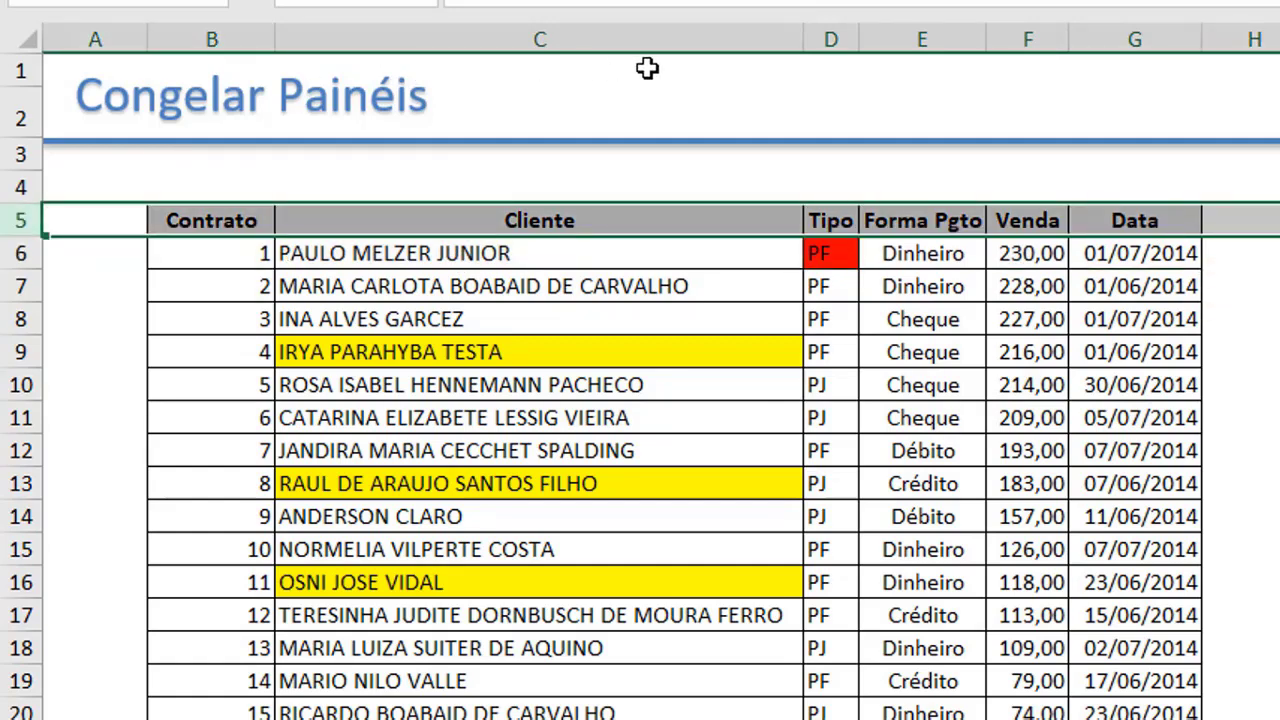
left_click(726, 37, "shift")
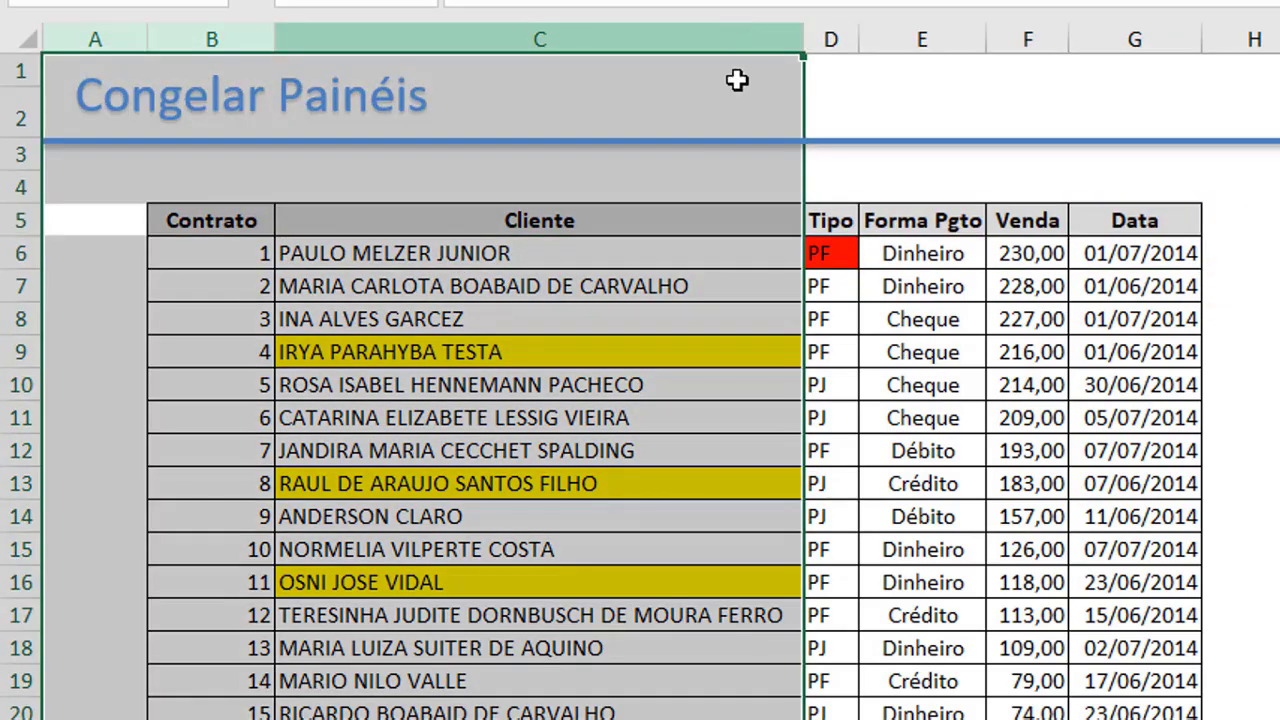
left_click(829, 214)
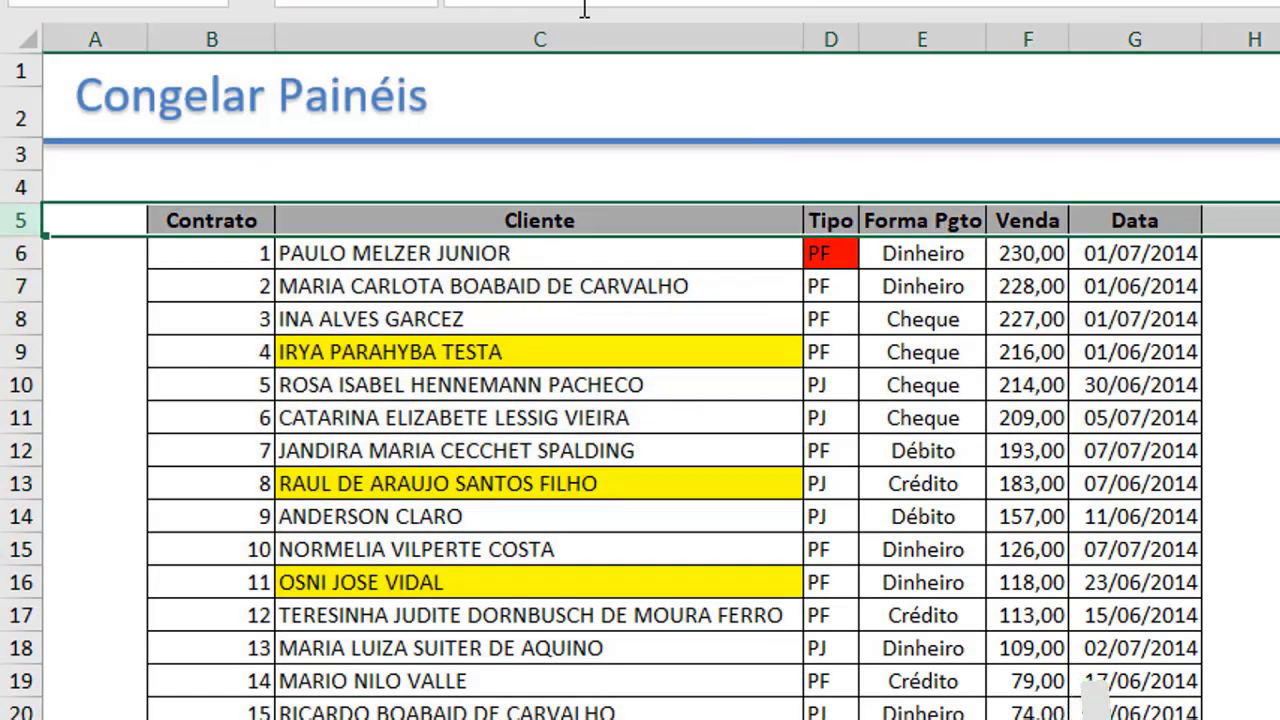
left_click(689, 25)
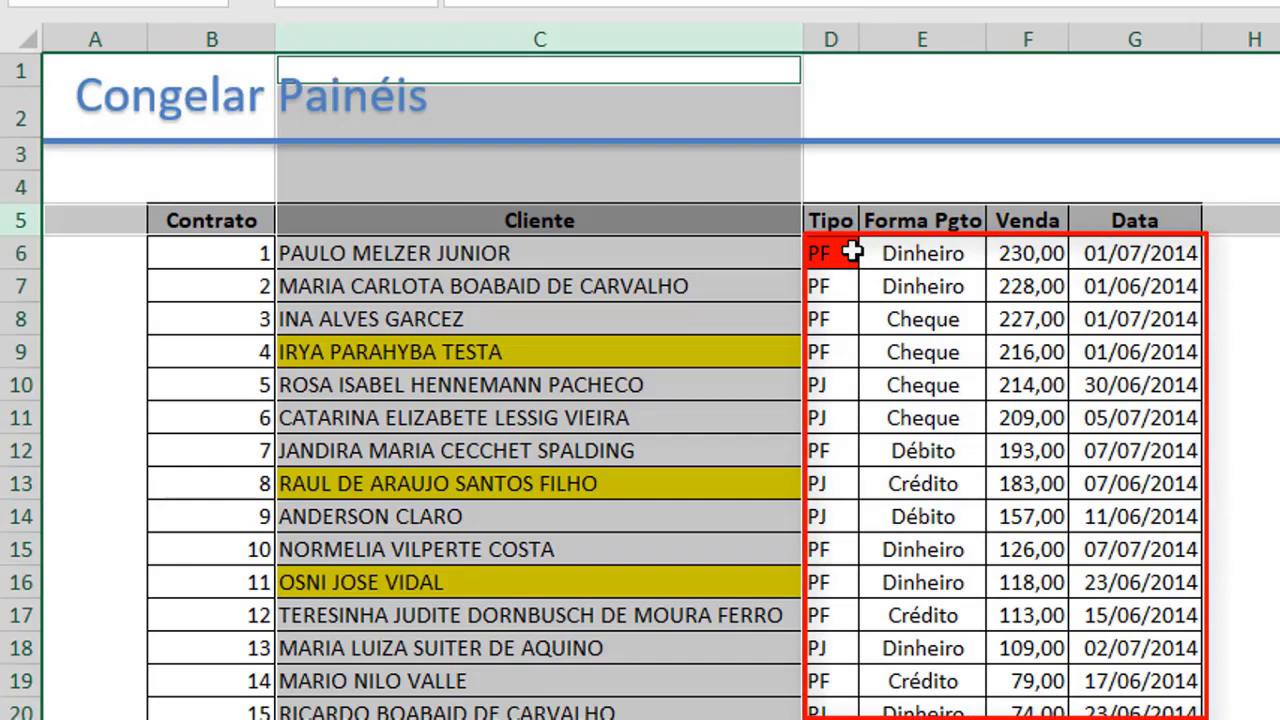
left_click(826, 254)
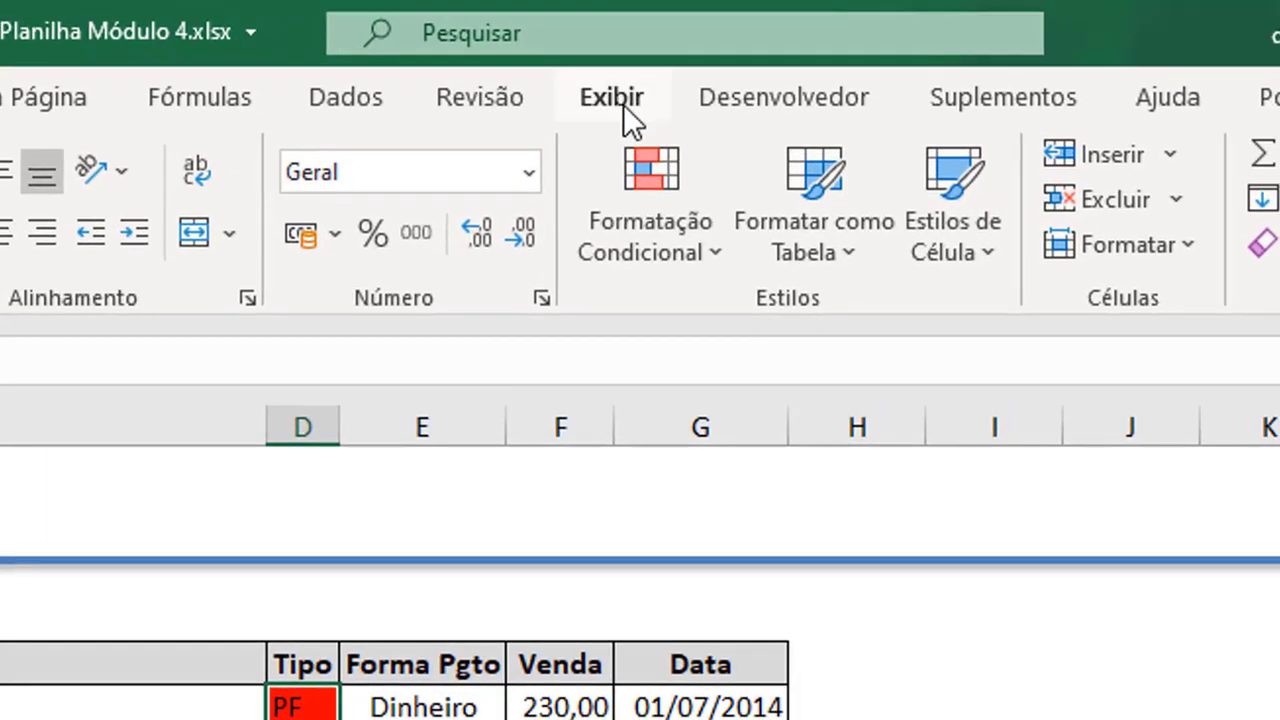
Step: Freeze panes at D6 using Exibir > Congelar Painéis > Congelar Painéis
left_click(556, 74)
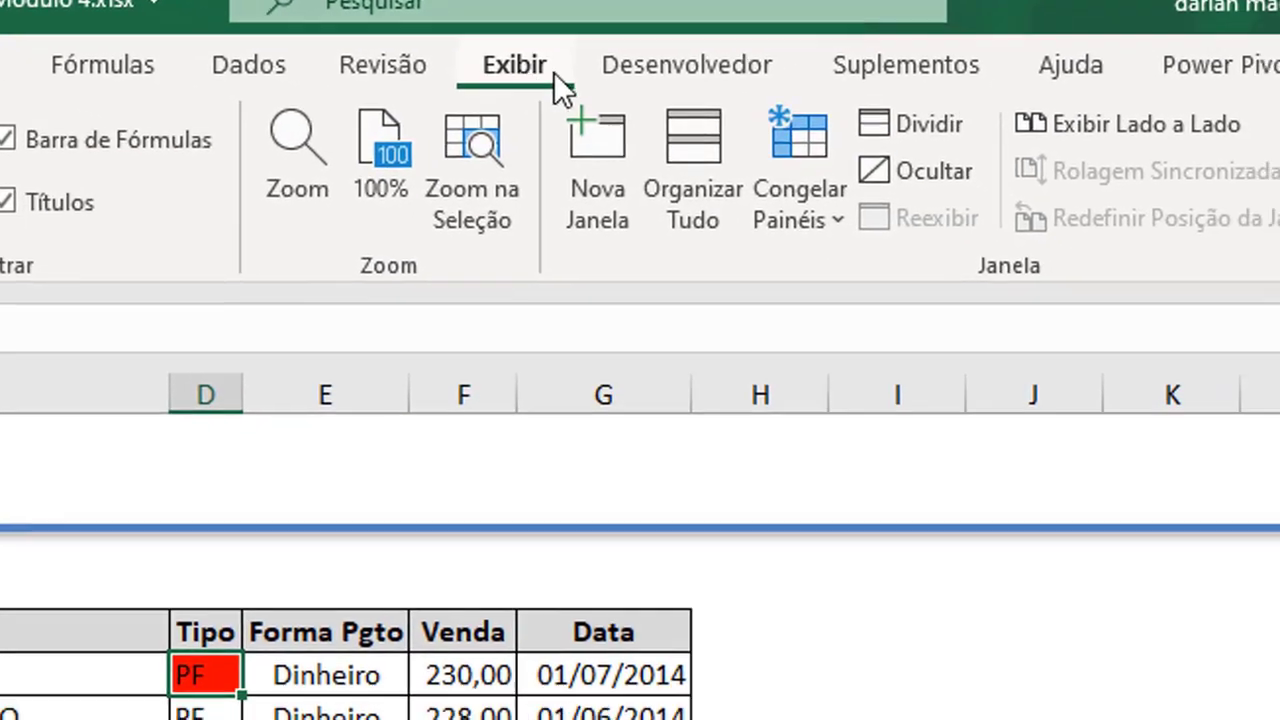
left_click(694, 170)
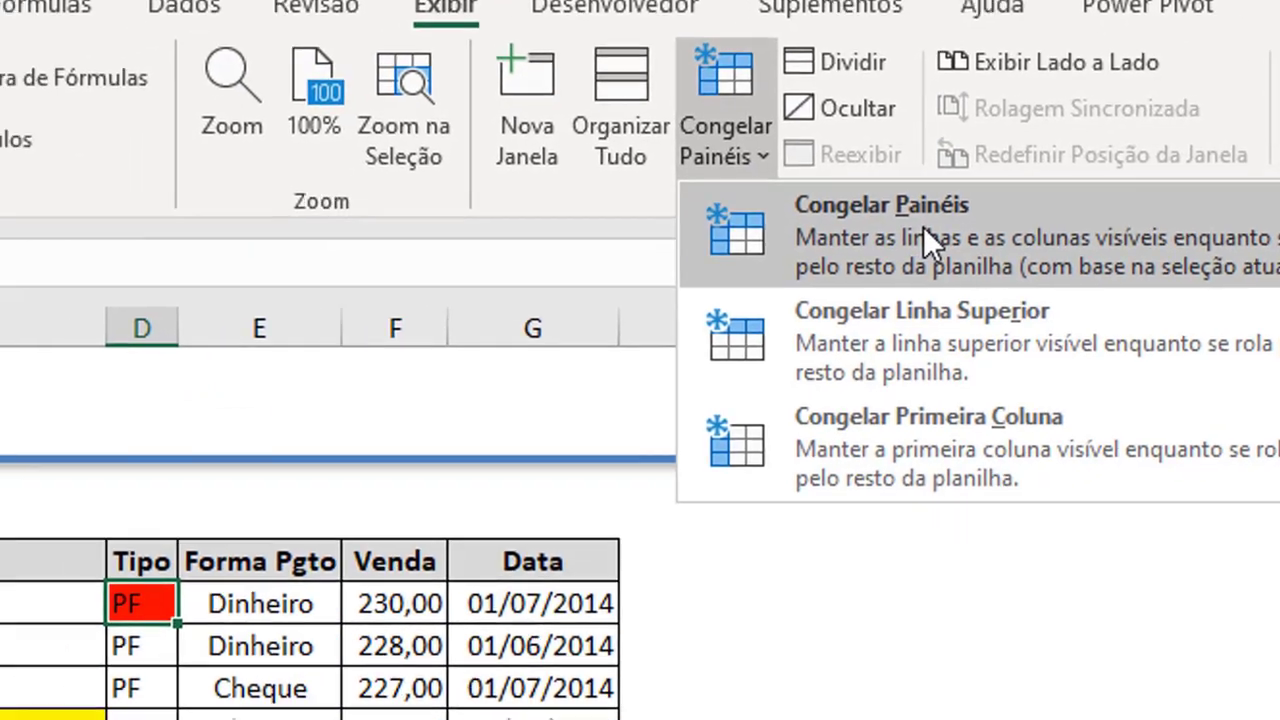
left_click(875, 249)
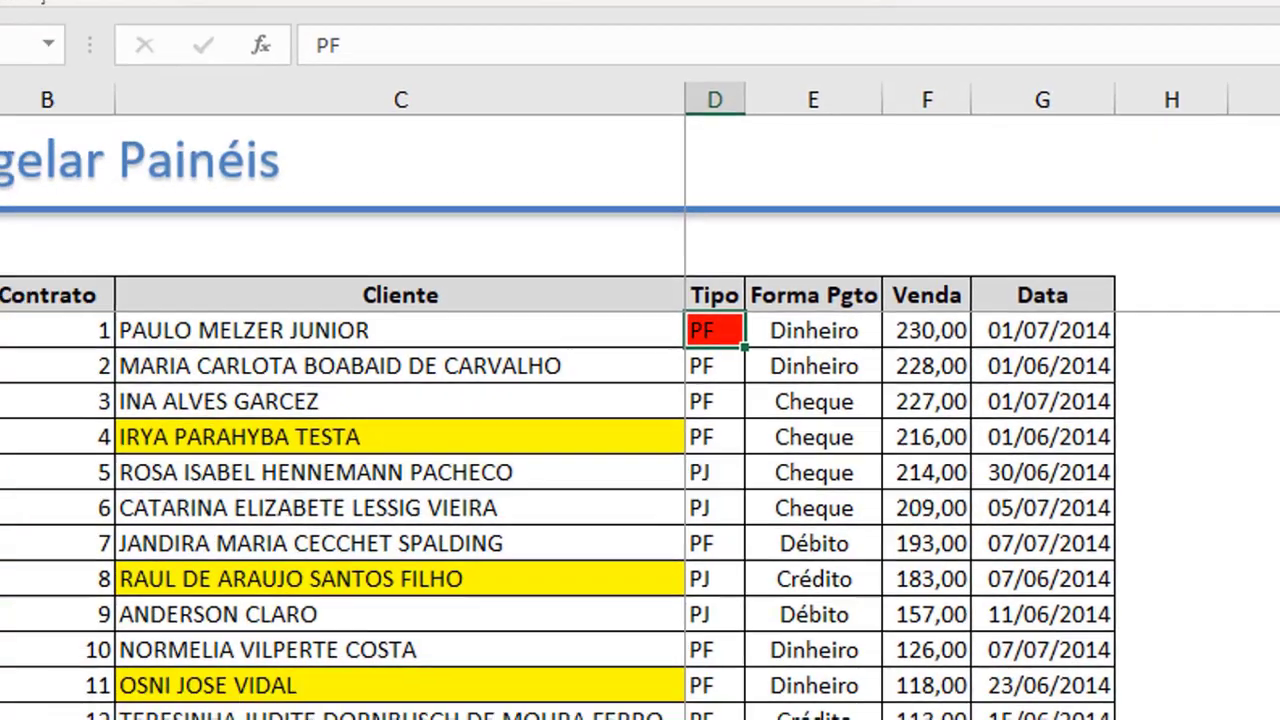
Step: Arrow down, up and sideways from column G to confirm headers and columns A–C stay fixed
left_click(1180, 352)
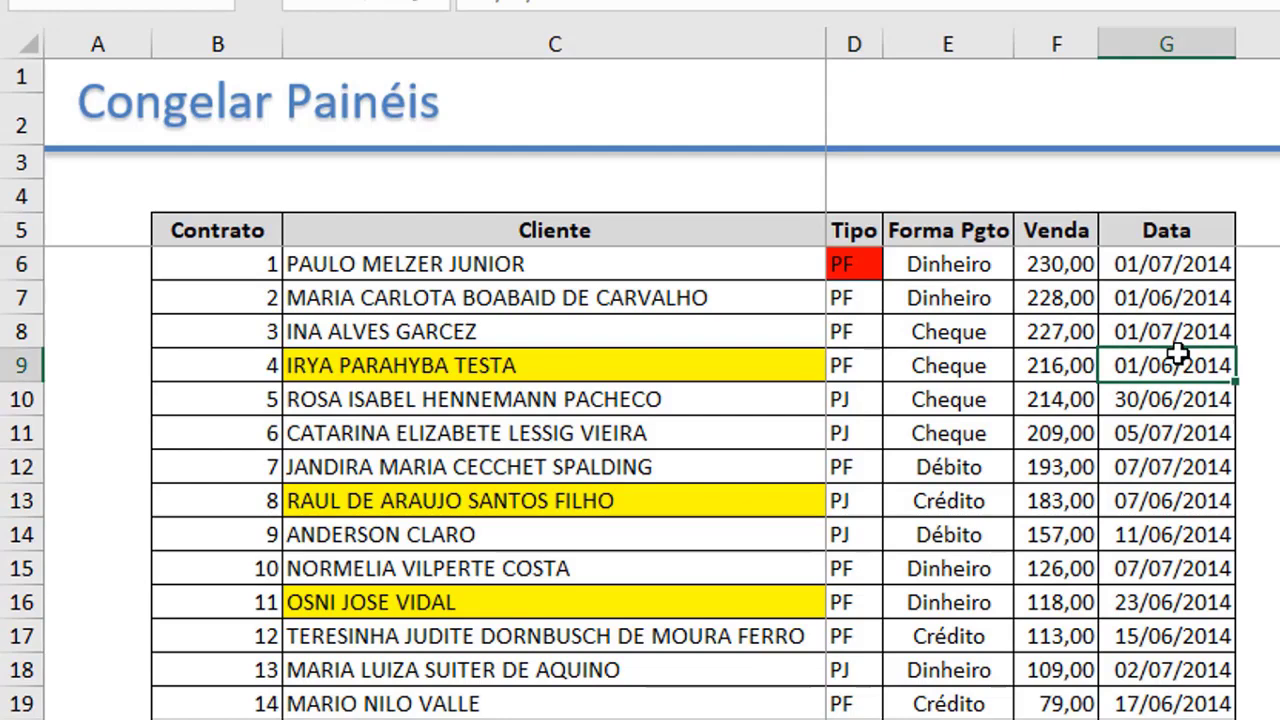
key("Down")
key("Down")
key("Down")
key("Down")
key("Down")
key("Down")
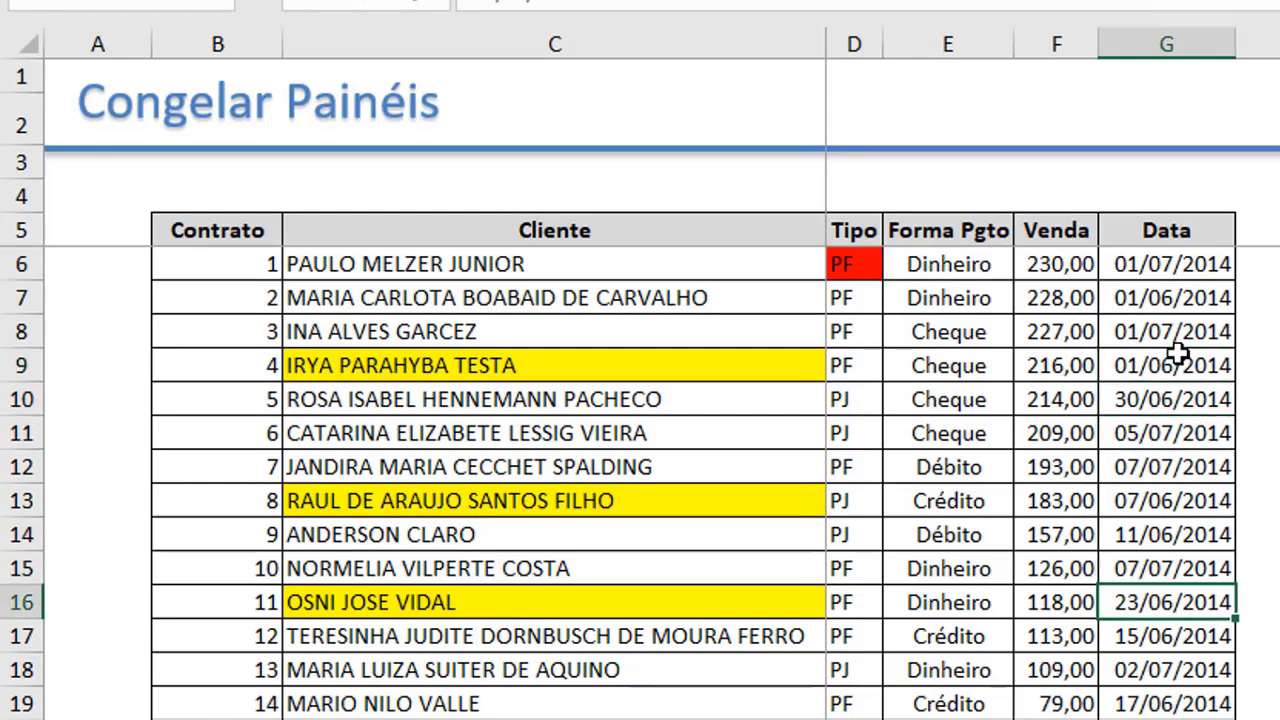
key("Down")
key("Down")
key("Down")
key("Down")
key("Down")
key("Down")
key("Up")
key("Up")
key("Up")
key("Up")
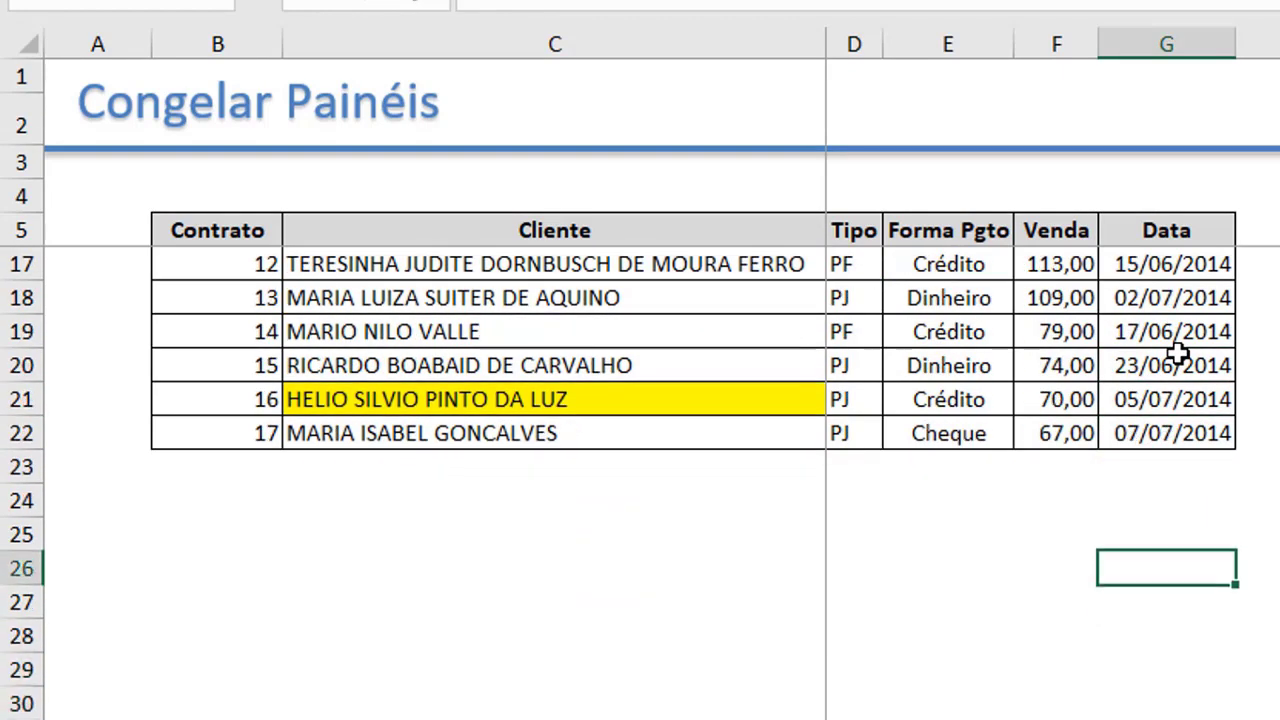
key("Up")
key("Up")
key("Up")
key("Right")
key("Up")
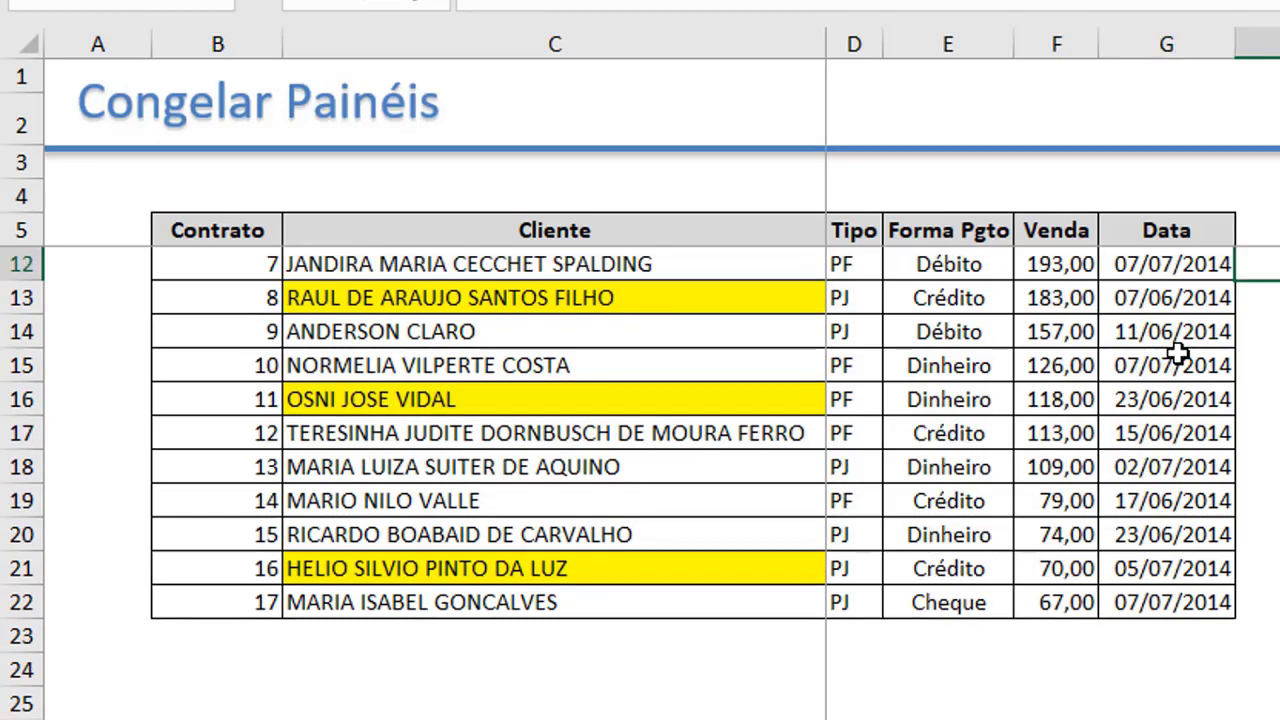
key("Up")
key("Up")
key("Up")
key("Right")
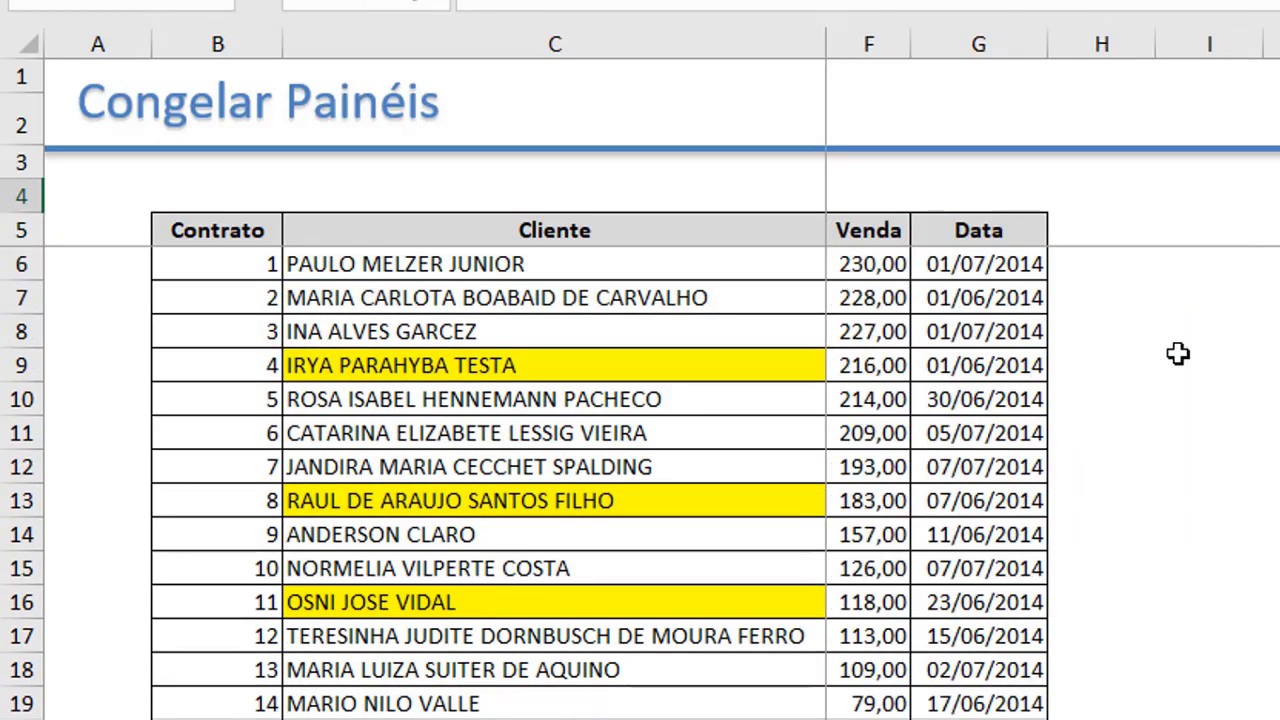
key("Left")
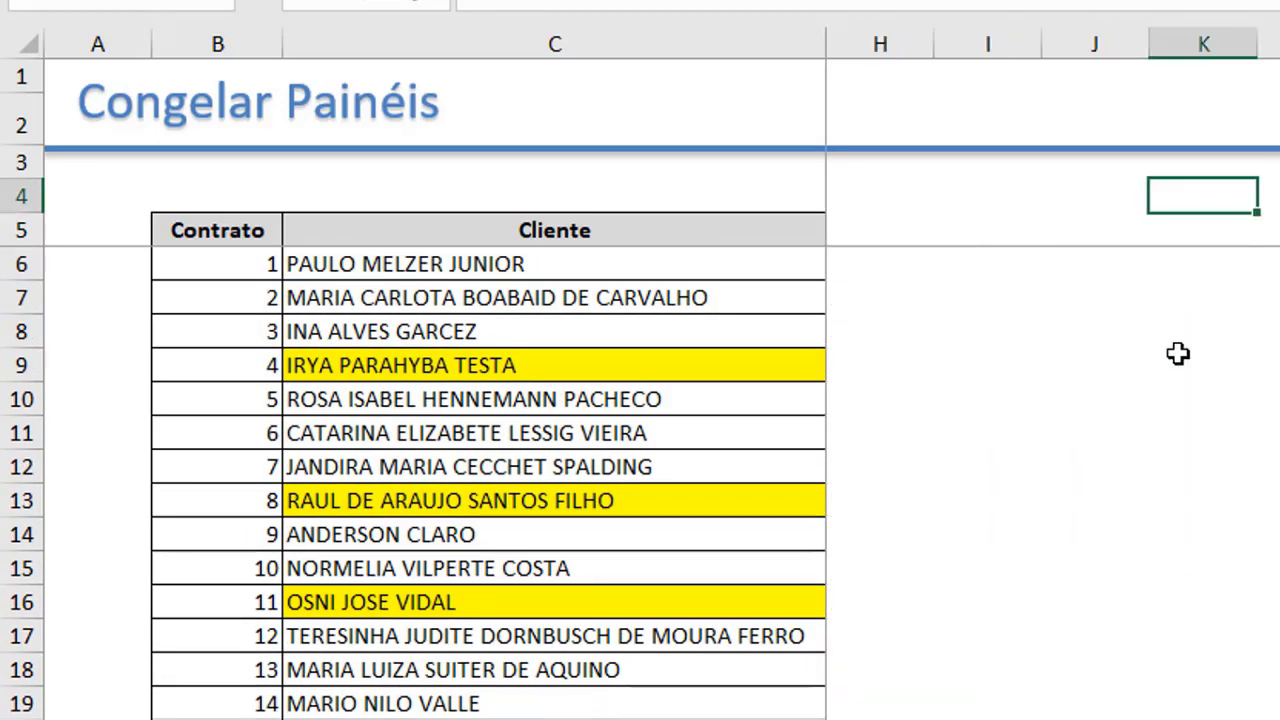
key("Left")
key("Left")
key("Left")
key("Left")
key("Left")
key("Home")
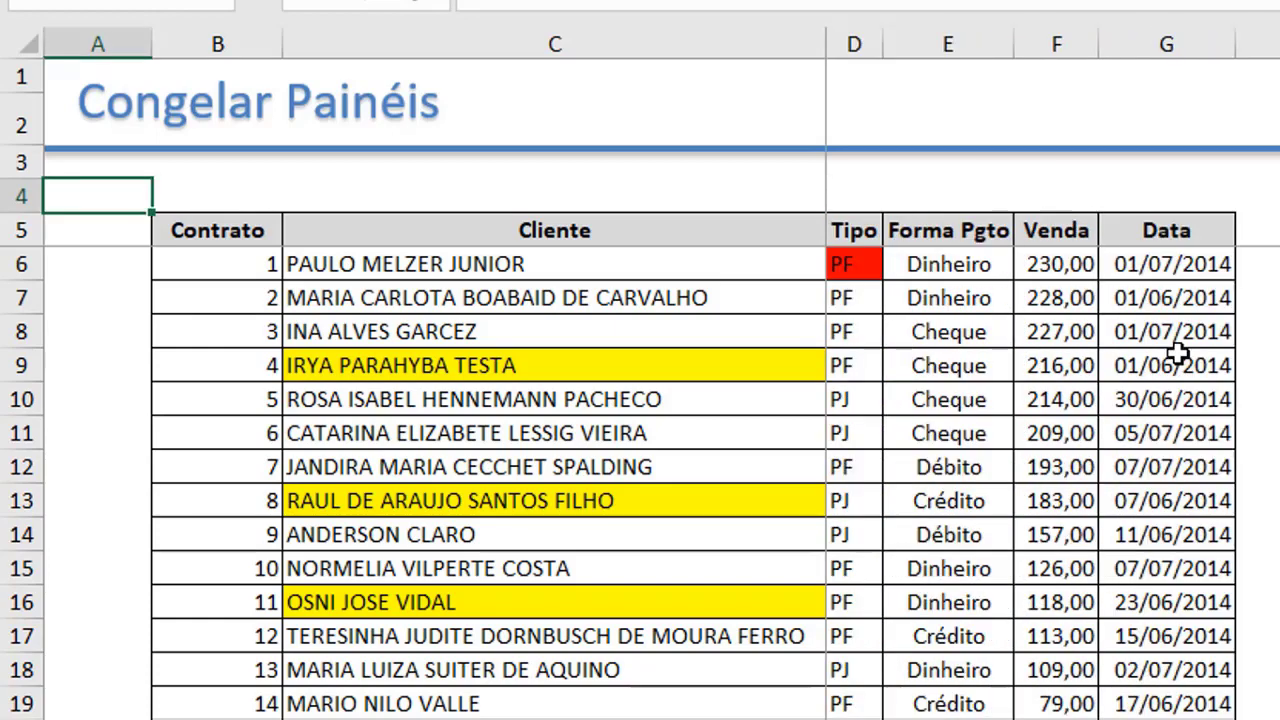